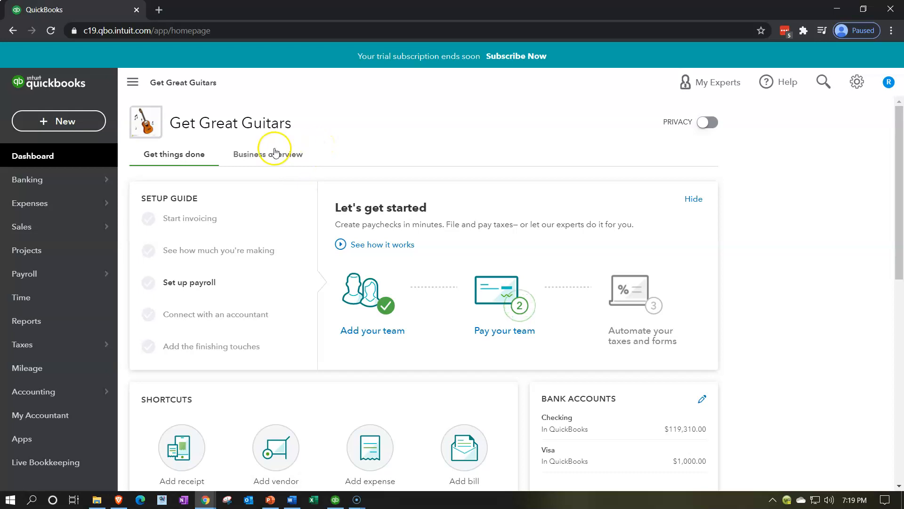
# Step: Review the vendor transaction types offered for new entries, especially Bill and Pay bills, and close the list
pyautogui.click(97, 123)
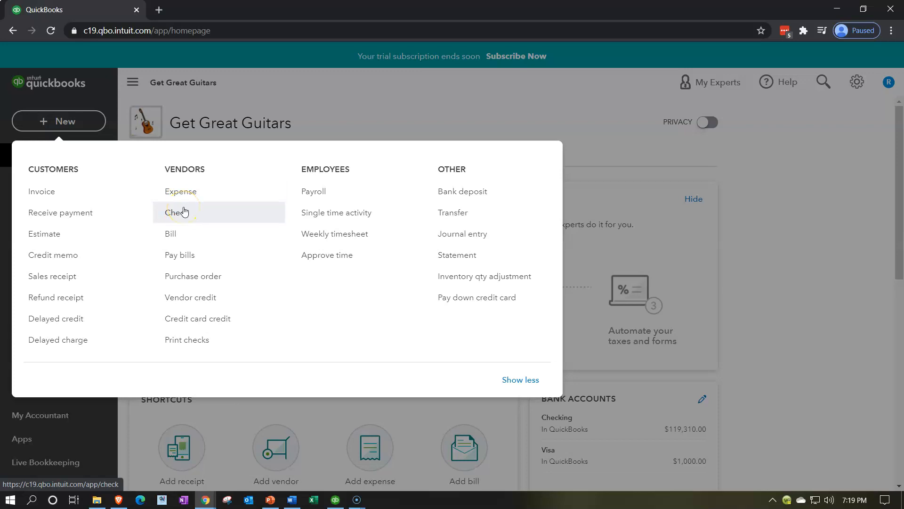
pyautogui.click(194, 254)
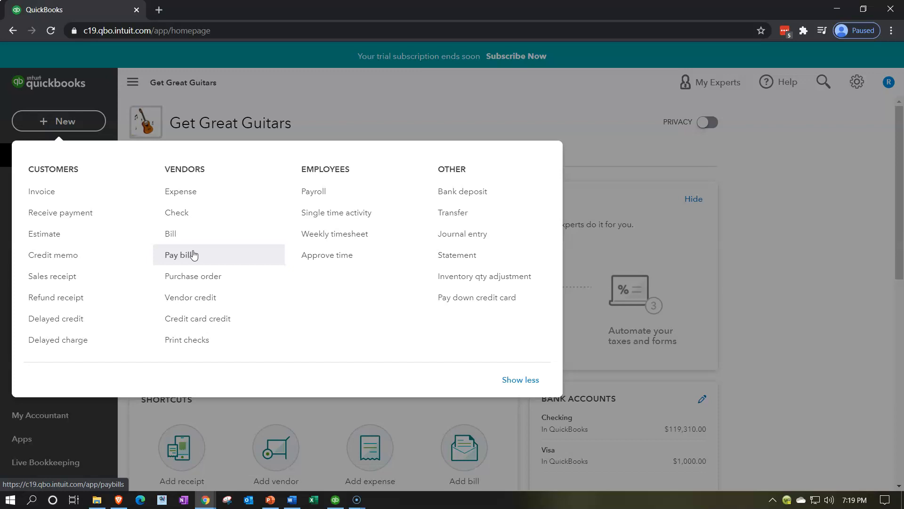
pyautogui.click(202, 244)
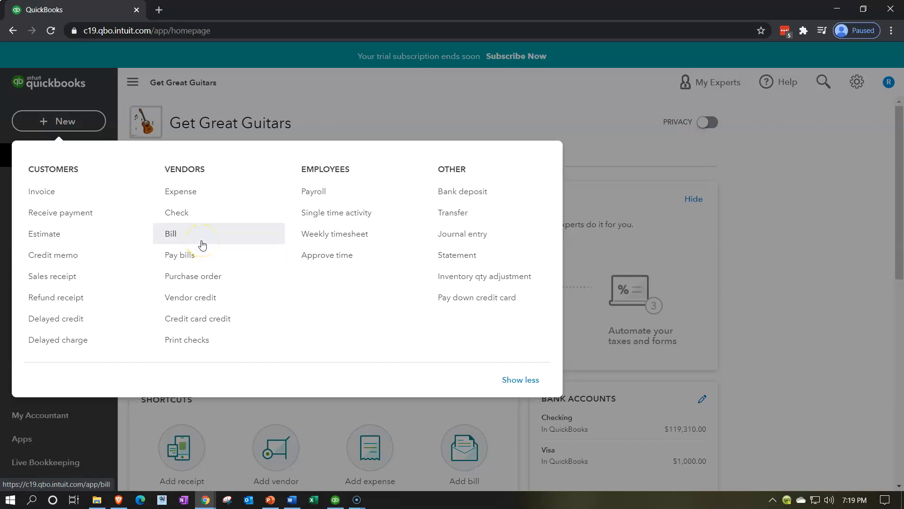
pyautogui.click(415, 106)
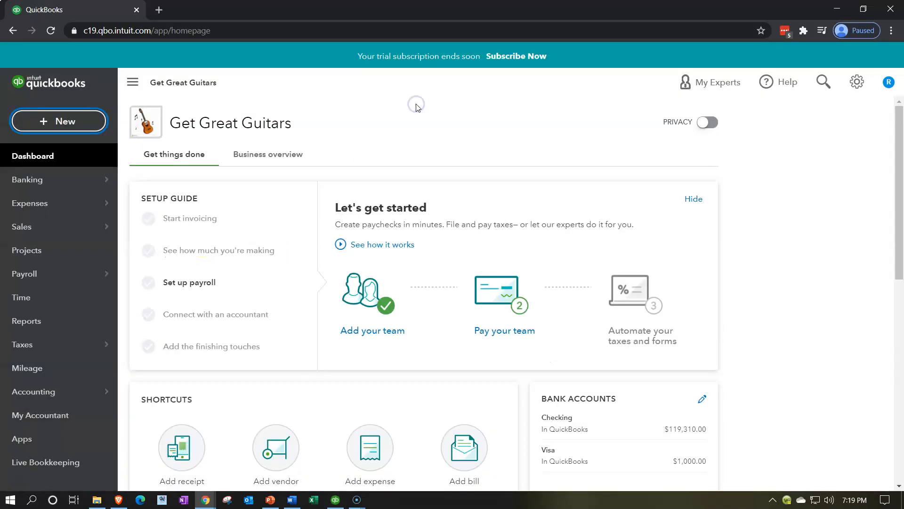
pyautogui.click(409, 185)
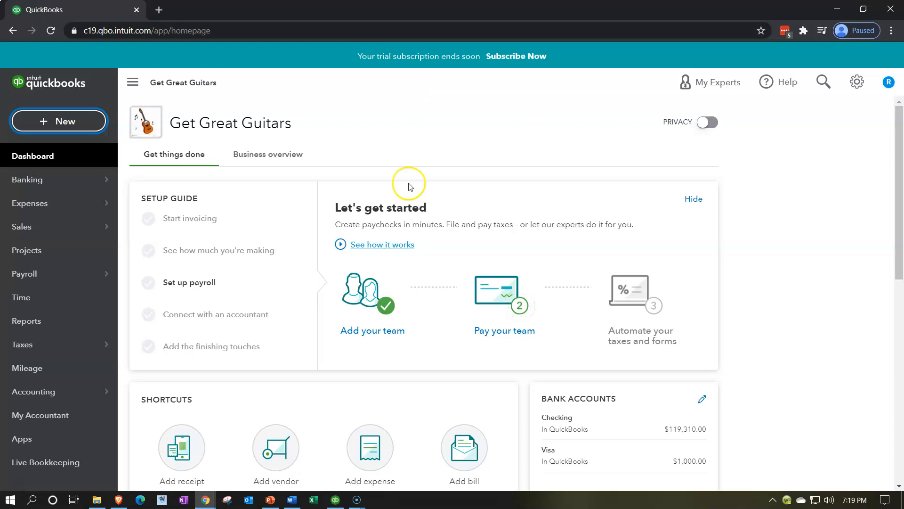
# Step: Switch to QuickBooks Desktop to examine the vendor flow from Enter Bills to Pay Bills on the home page, and return to the browser
pyautogui.click(336, 500)
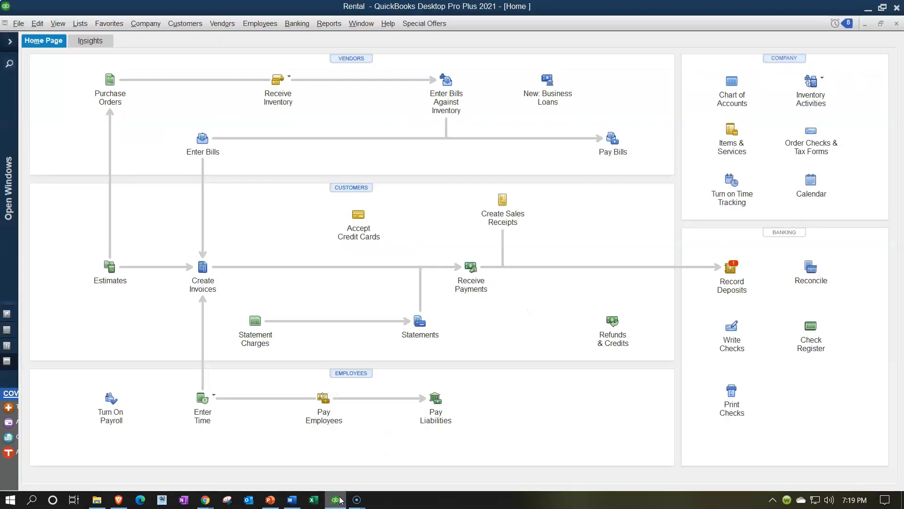
pyautogui.click(212, 179)
pyautogui.click(598, 155)
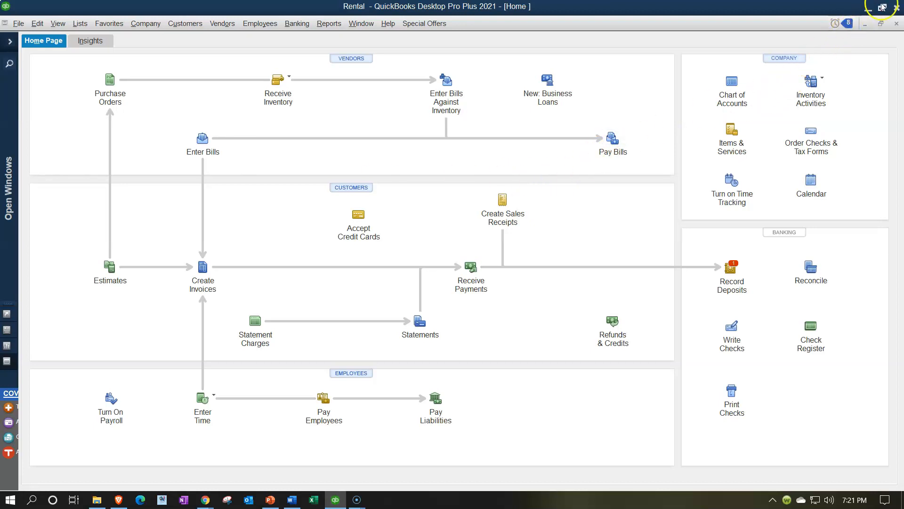
pyautogui.click(868, 9)
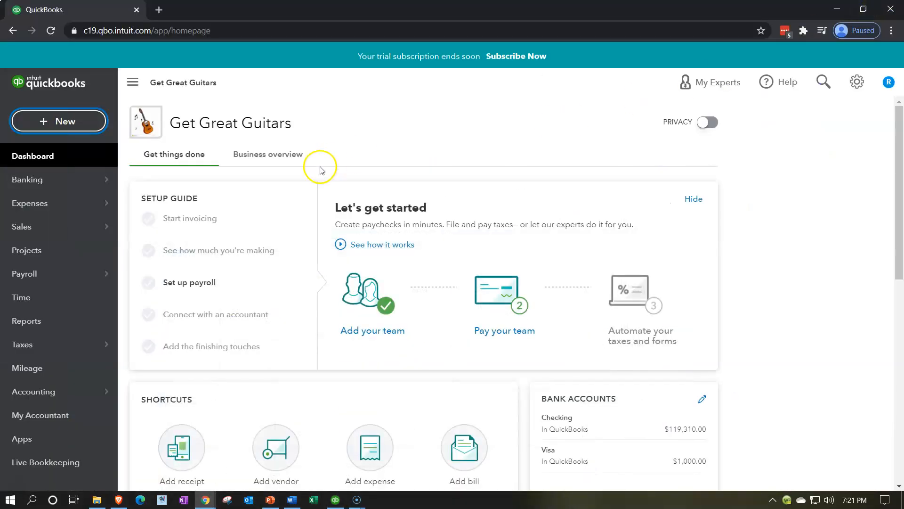
# Step: Go to the vendor list under Expenses and open the Ephiphone vendor record
pyautogui.click(62, 210)
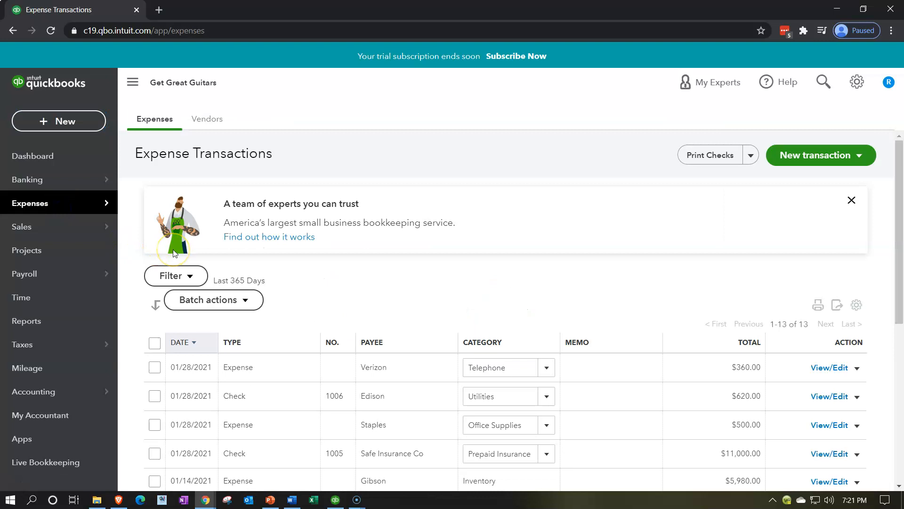
pyautogui.click(212, 126)
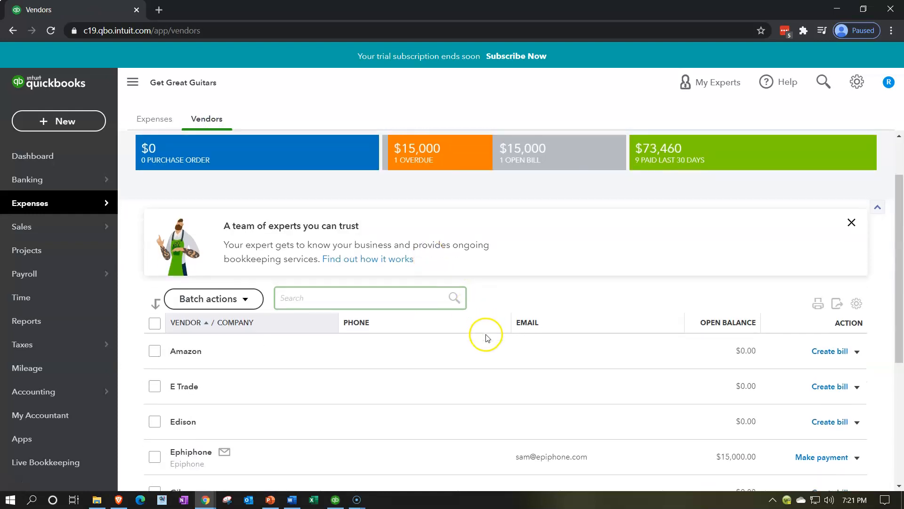
pyautogui.scroll(-4, 484, 335)
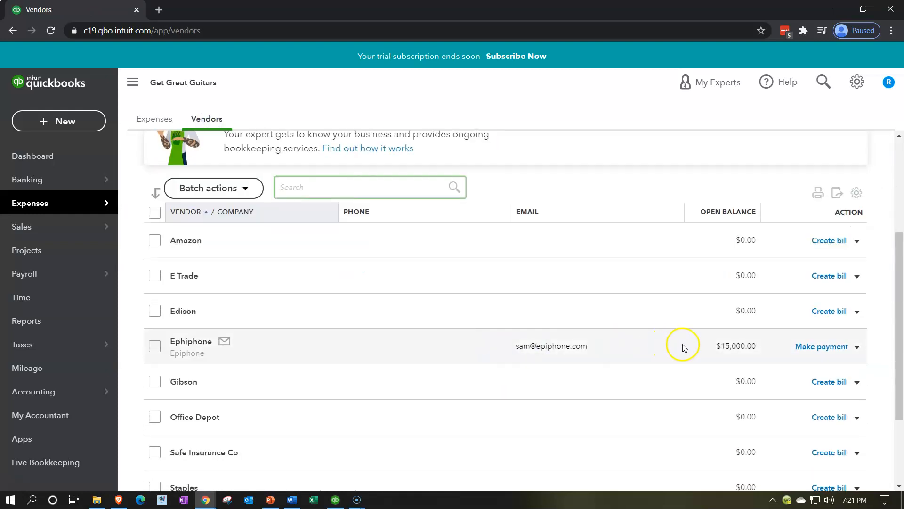
pyautogui.scroll(-1, 682, 344)
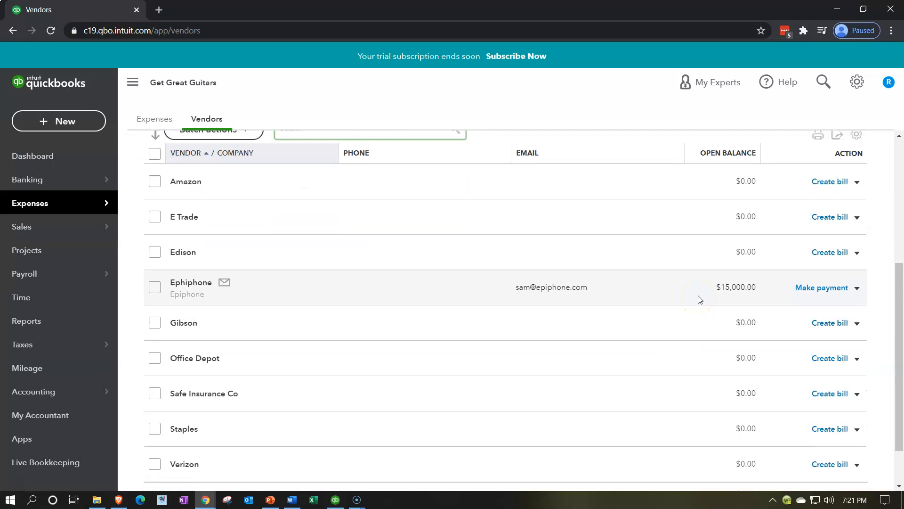
pyautogui.click(203, 282)
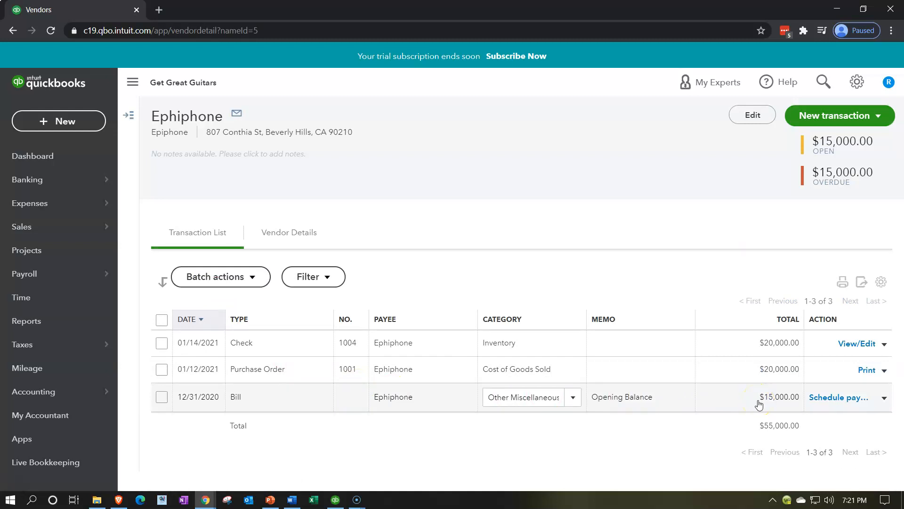
# Step: Filter Ephiphone's transaction list to All bills and check the actions available for the listed bill
pyautogui.click(334, 280)
pyautogui.click(379, 325)
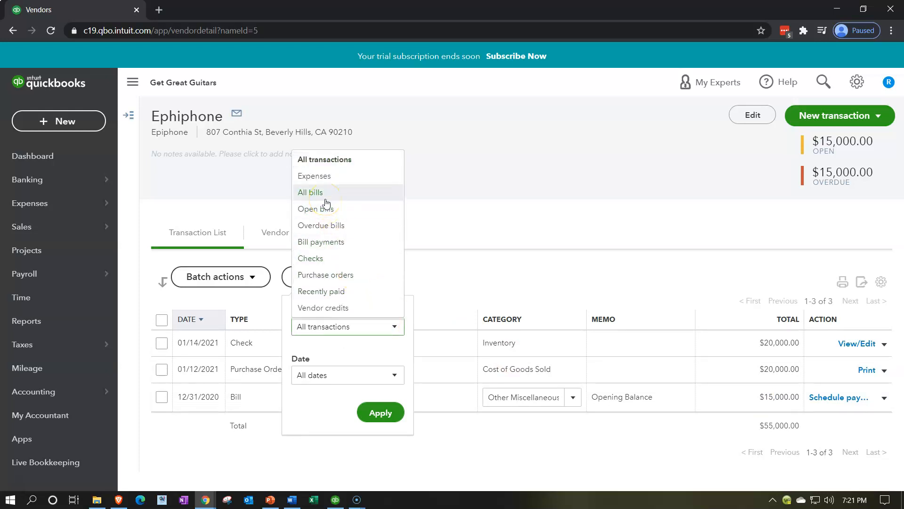
pyautogui.click(326, 200)
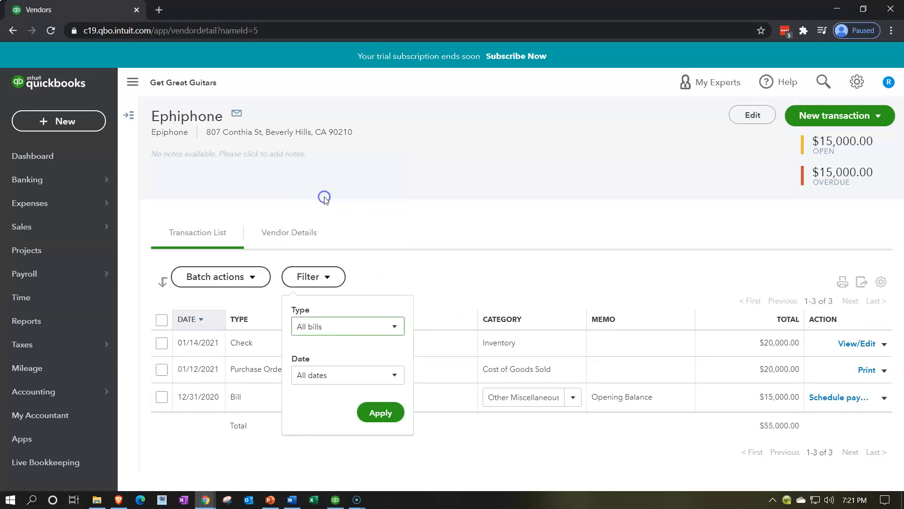
pyautogui.click(395, 412)
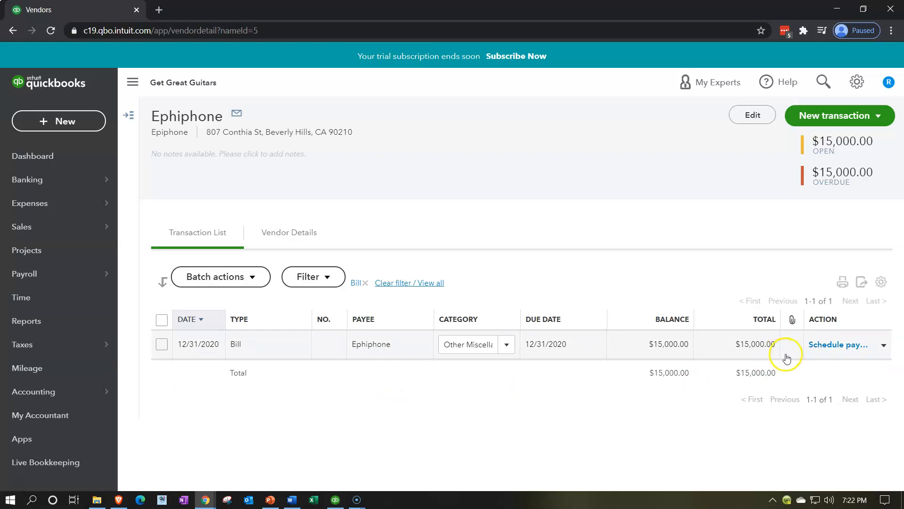
pyautogui.click(883, 345)
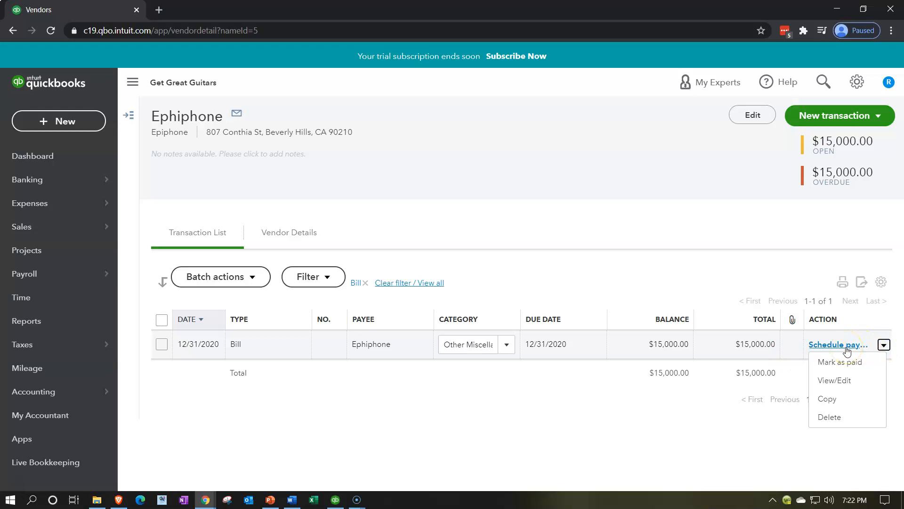
pyautogui.click(501, 444)
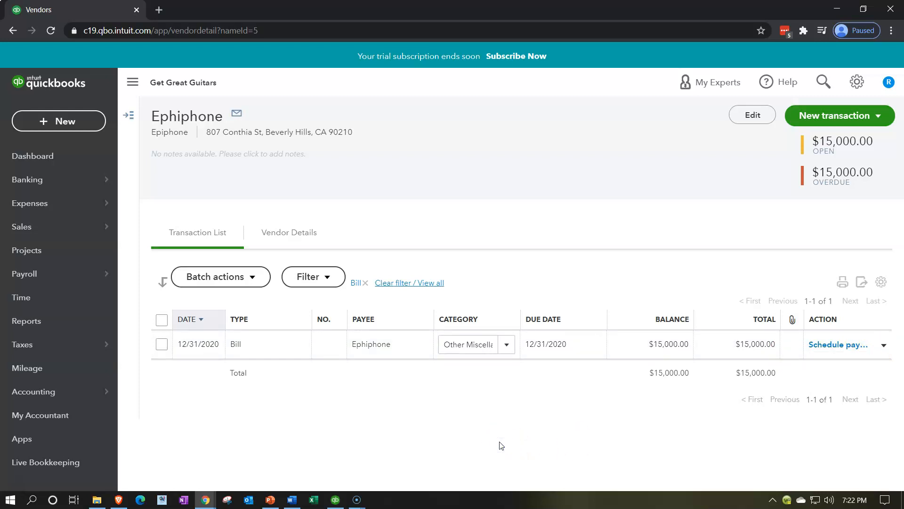
# Step: Duplicate the vendor page twice so that three browser tabs are open
pyautogui.rightClick(110, 10)
pyautogui.click(132, 80)
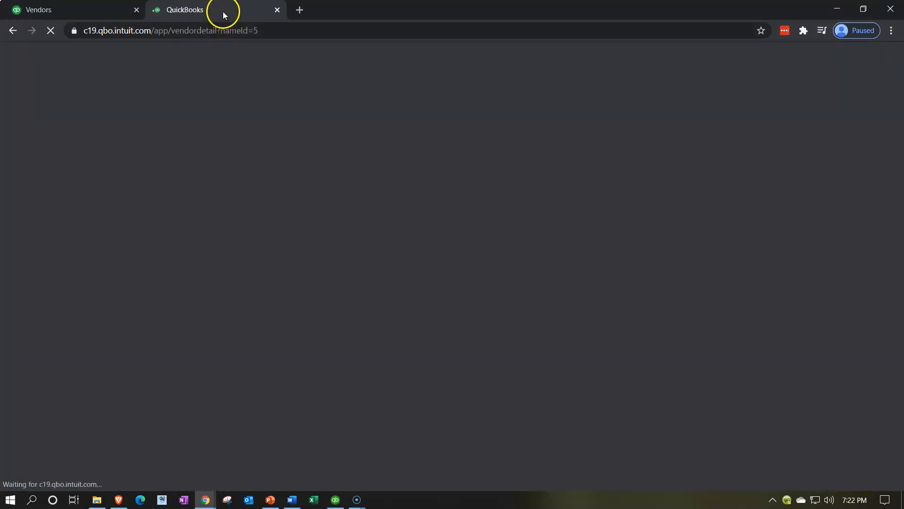
pyautogui.rightClick(222, 11)
pyautogui.click(258, 89)
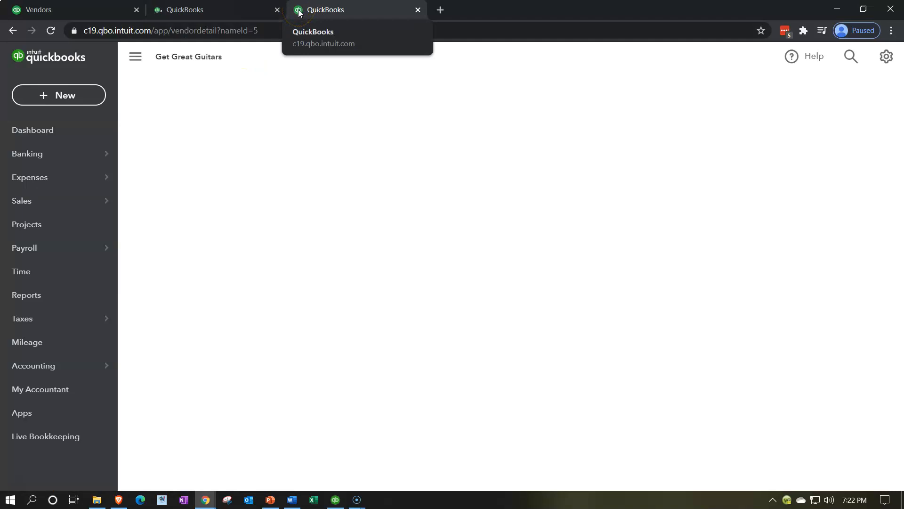
# Step: Open the Balance Sheet report from the favorite reports in the second browser tab
pyautogui.click(234, 12)
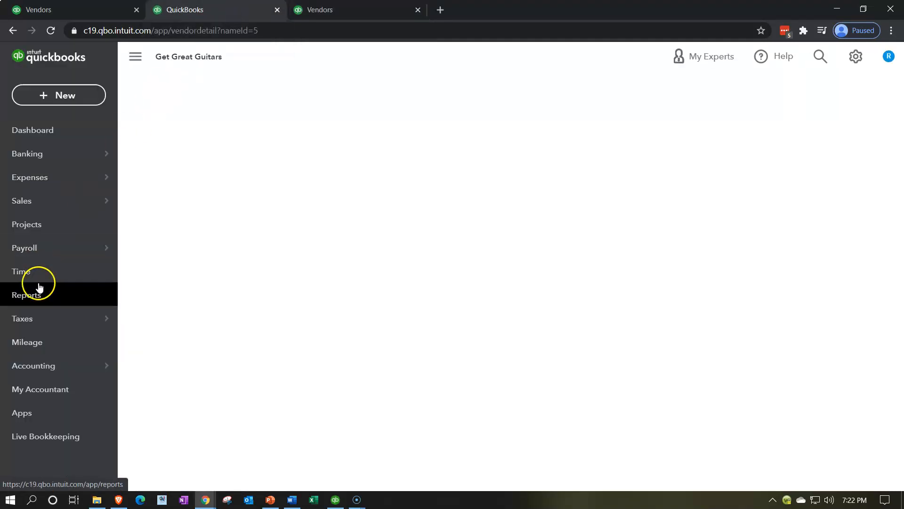
pyautogui.click(37, 294)
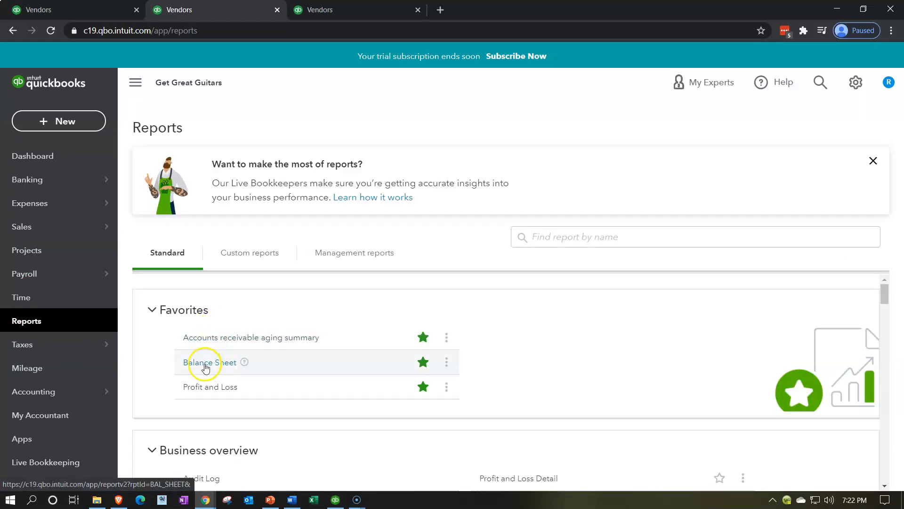
pyautogui.click(202, 362)
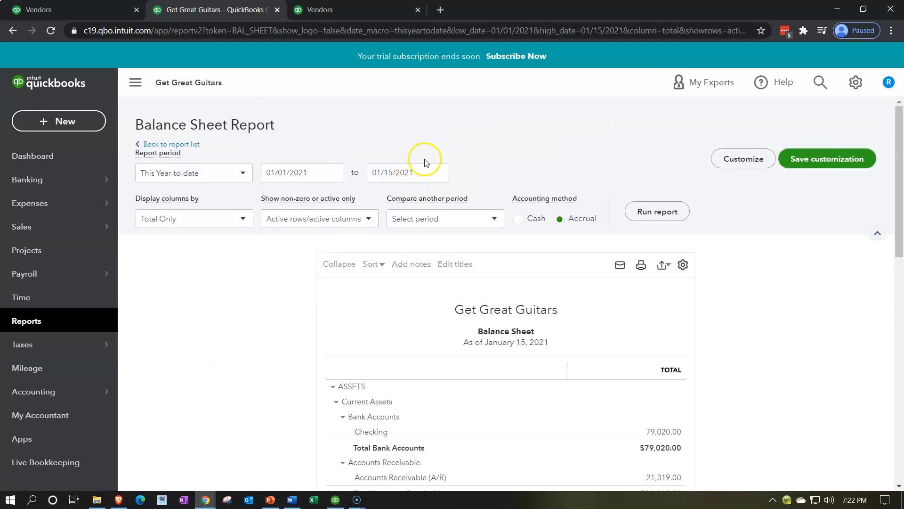
# Step: Set the Balance Sheet's end date to 12/31/2021, run the report and collapse the navigation menu
pyautogui.click(423, 170)
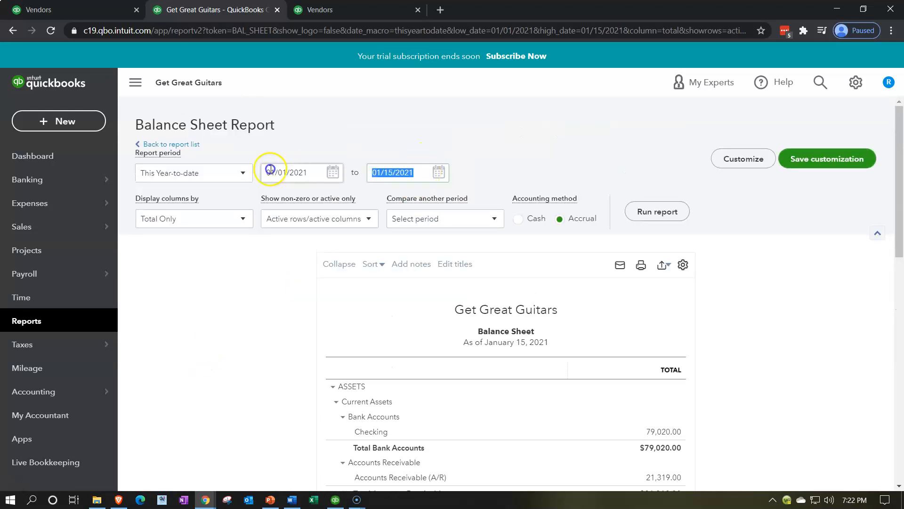
pyautogui.write('12/31/2021')
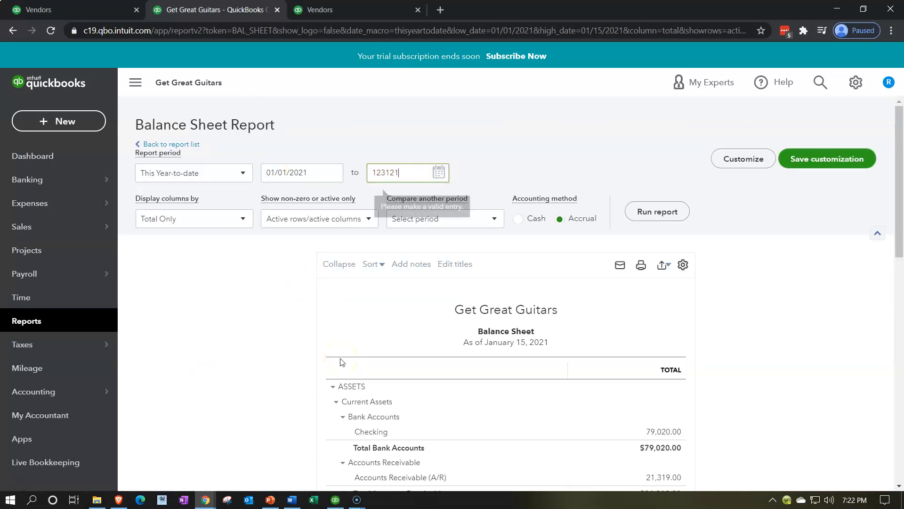
pyautogui.press('Tab')
pyautogui.click(677, 215)
pyautogui.click(145, 90)
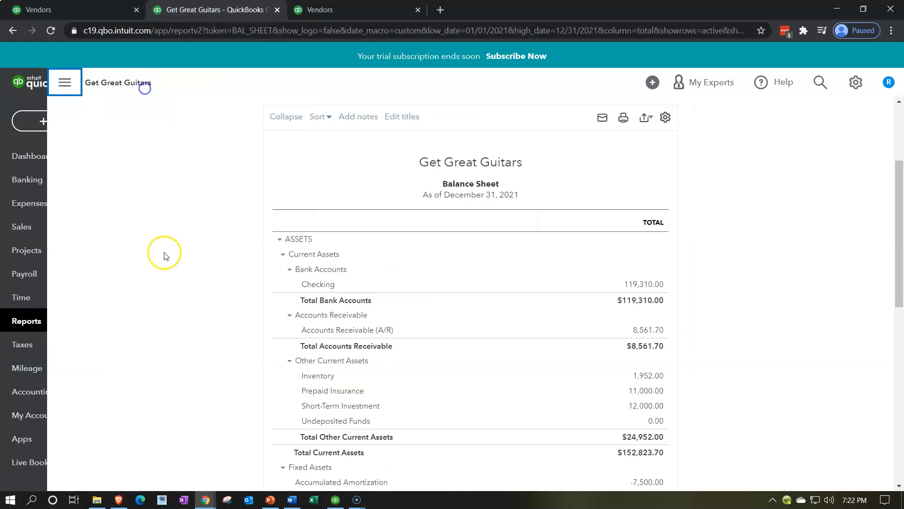
pyautogui.hotkey('ctrl', '+')
pyautogui.hotkey('ctrl', '+')
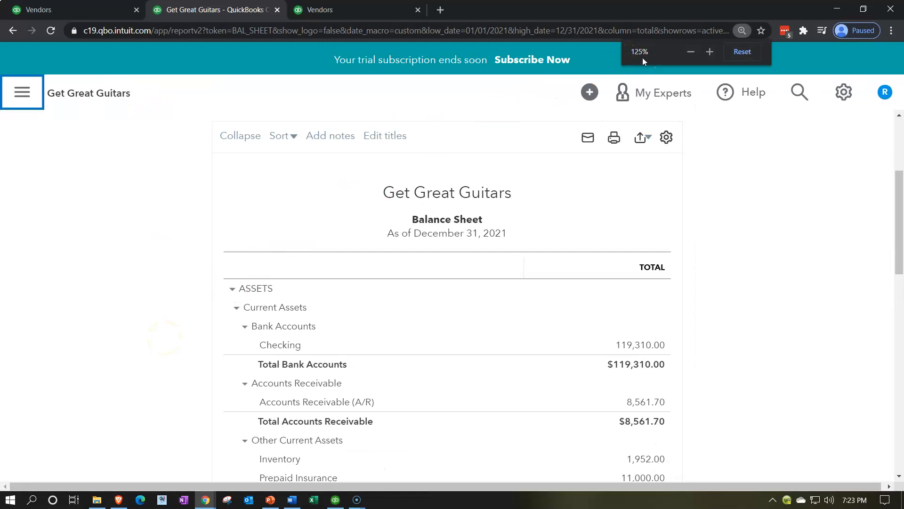
# Step: Open the Vendor Balance Detail report from the standard reports list in the third browser tab
pyautogui.click(368, 10)
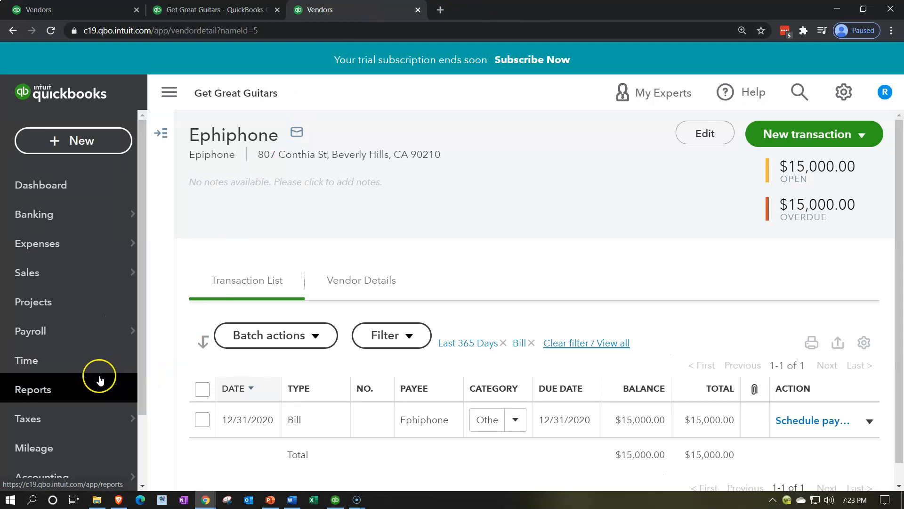
pyautogui.scroll(-1, 97, 377)
pyautogui.click(61, 343)
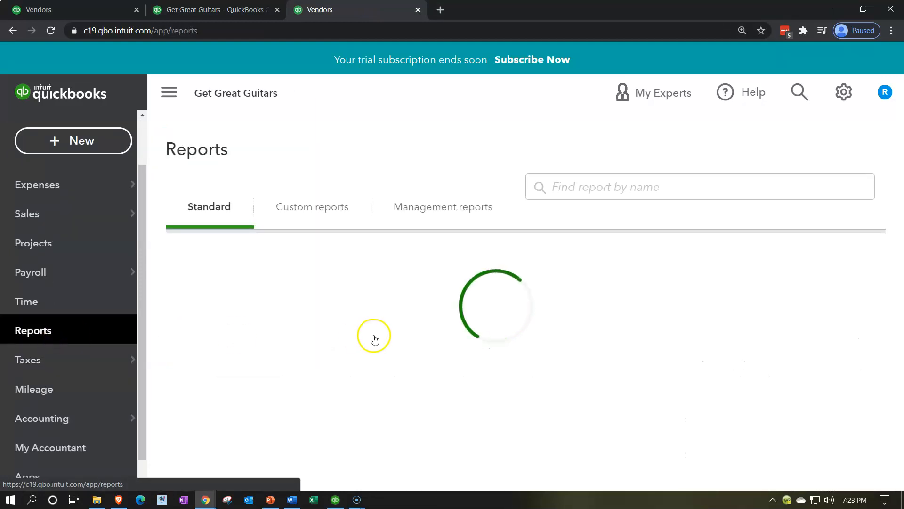
pyautogui.scroll(-3, 462, 377)
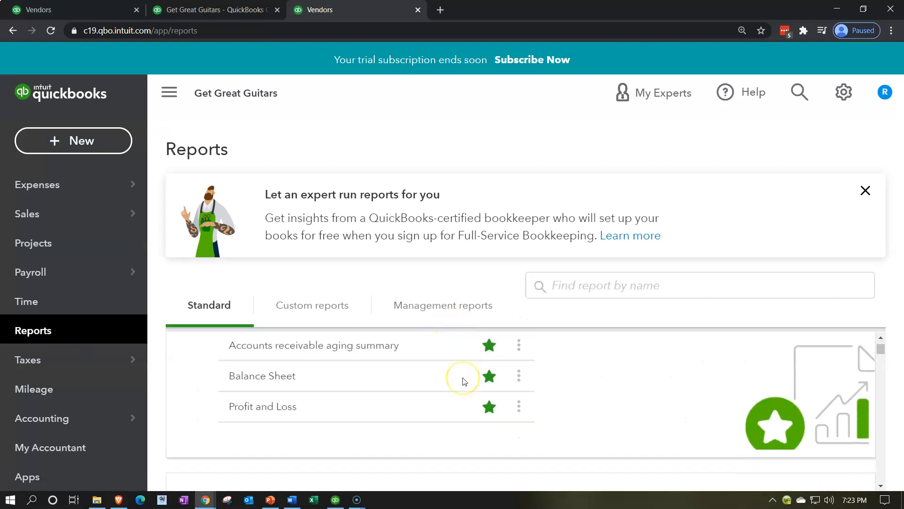
pyautogui.scroll(-8, 464, 382)
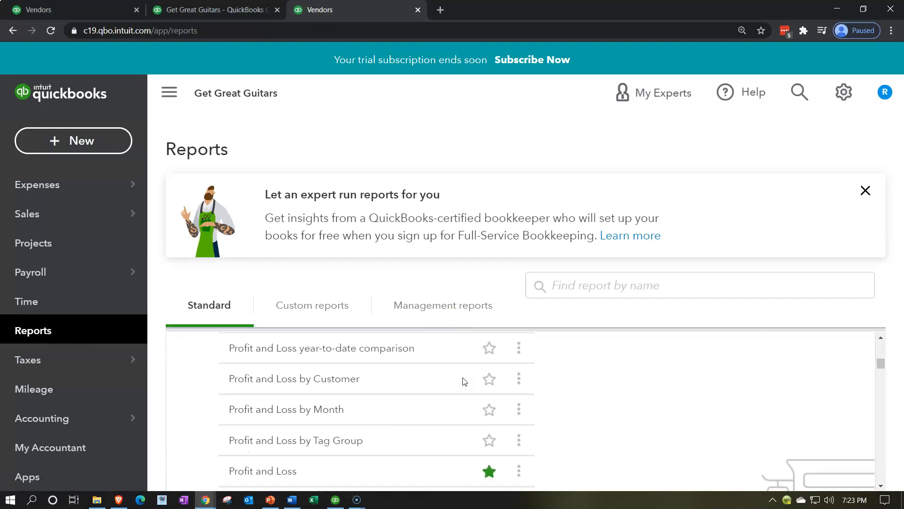
pyautogui.scroll(-5, 464, 381)
pyautogui.scroll(-4, 433, 372)
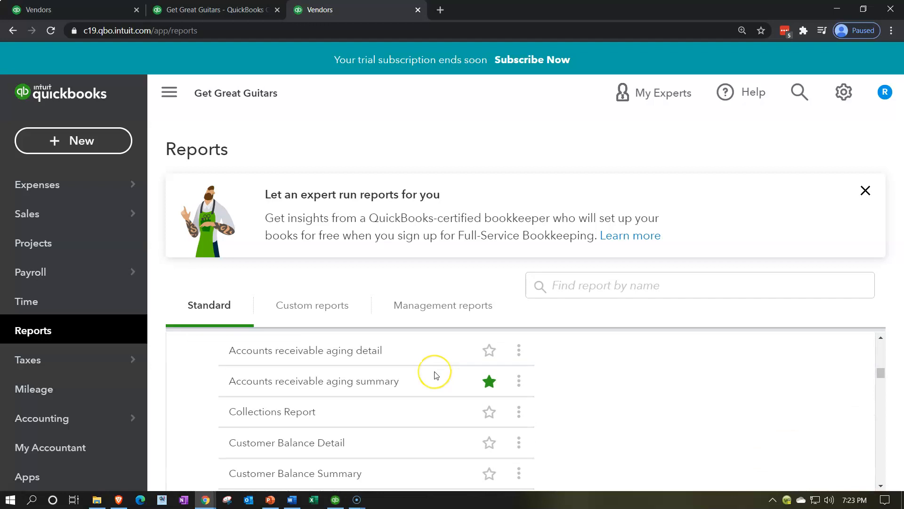
pyautogui.scroll(-8, 436, 375)
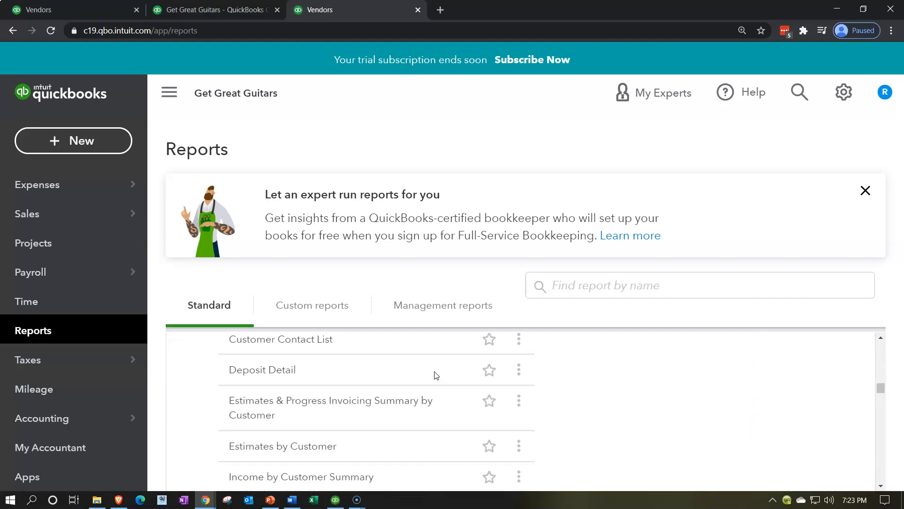
pyautogui.scroll(-10, 436, 375)
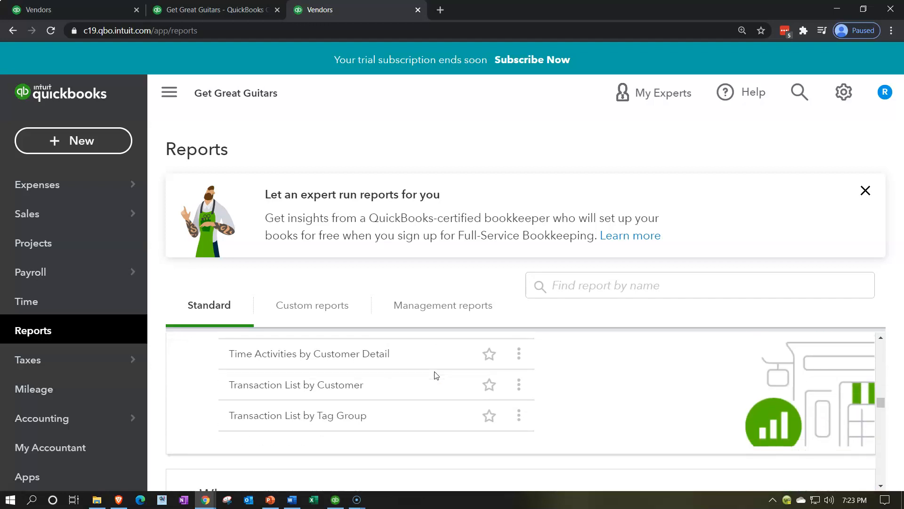
pyautogui.scroll(-3, 436, 376)
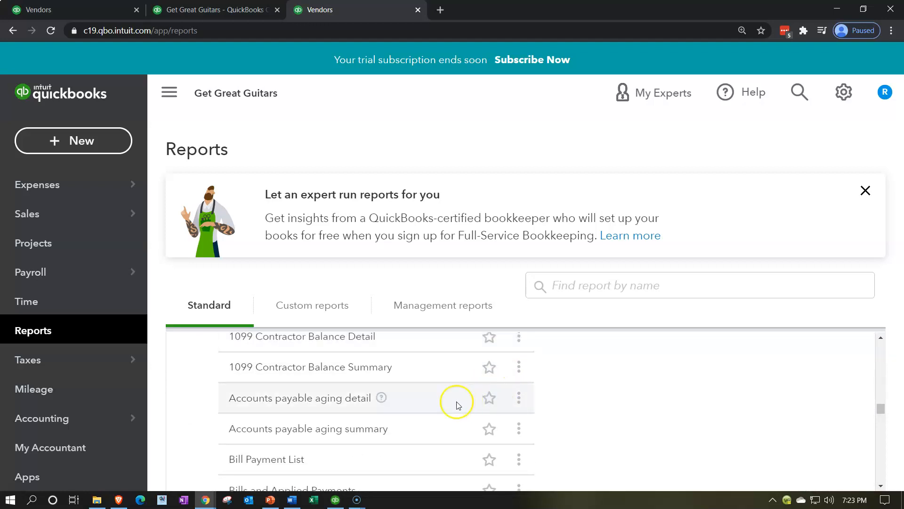
pyautogui.scroll(-4, 458, 405)
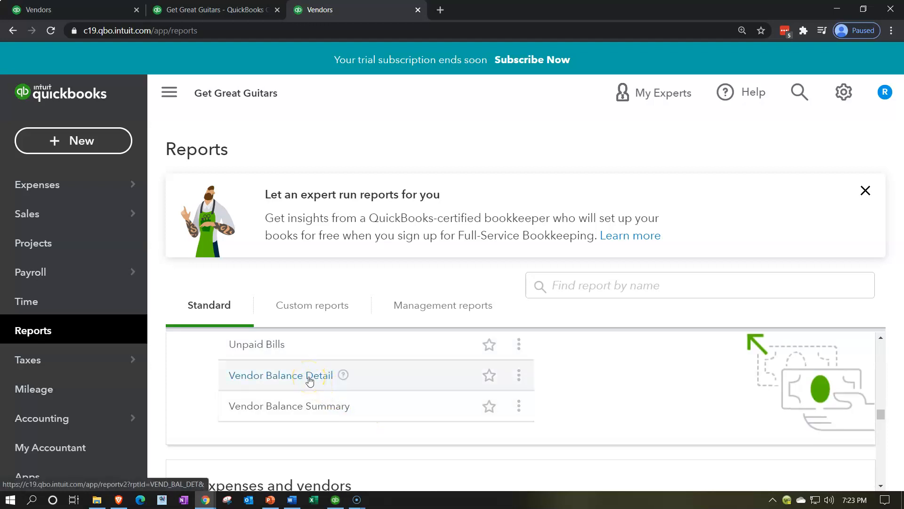
pyautogui.click(310, 380)
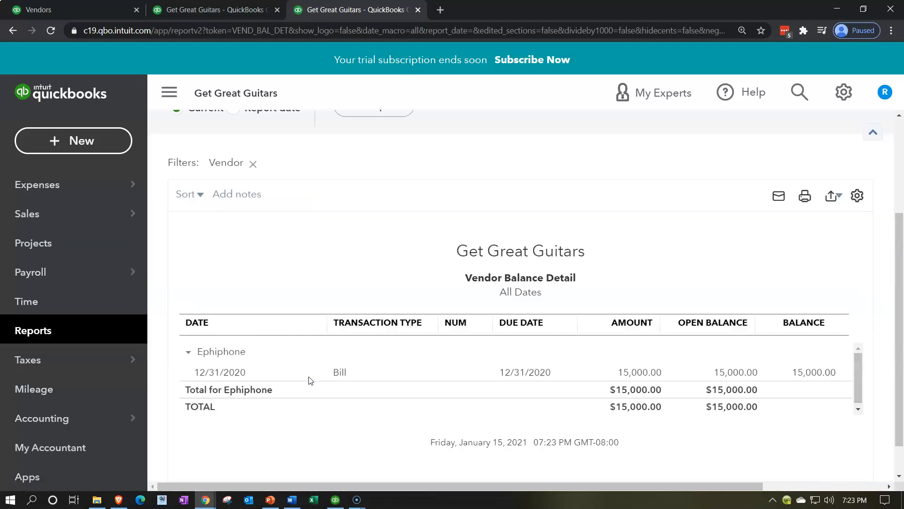
# Step: Collapse the navigation menu and review Ephiphone's open bill in the Vendor Balance Detail report
pyautogui.scroll(3, 309, 379)
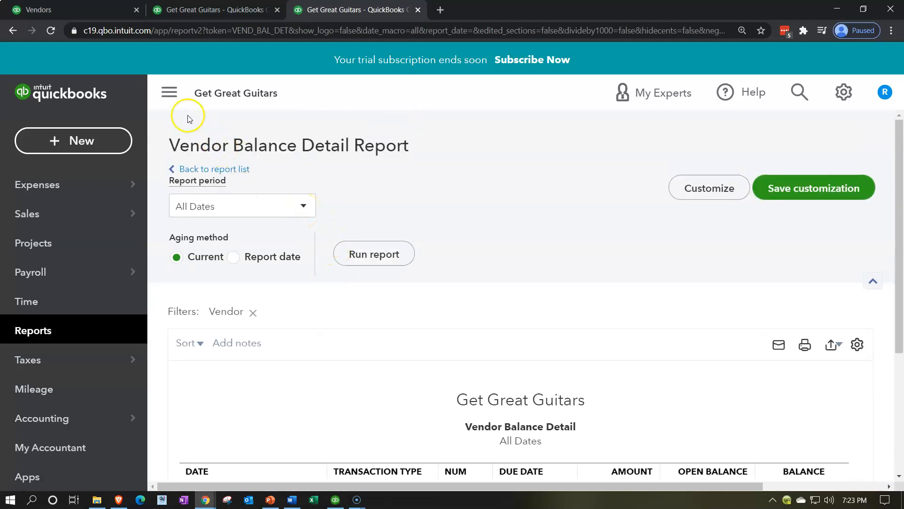
pyautogui.click(169, 92)
pyautogui.scroll(-3, 346, 242)
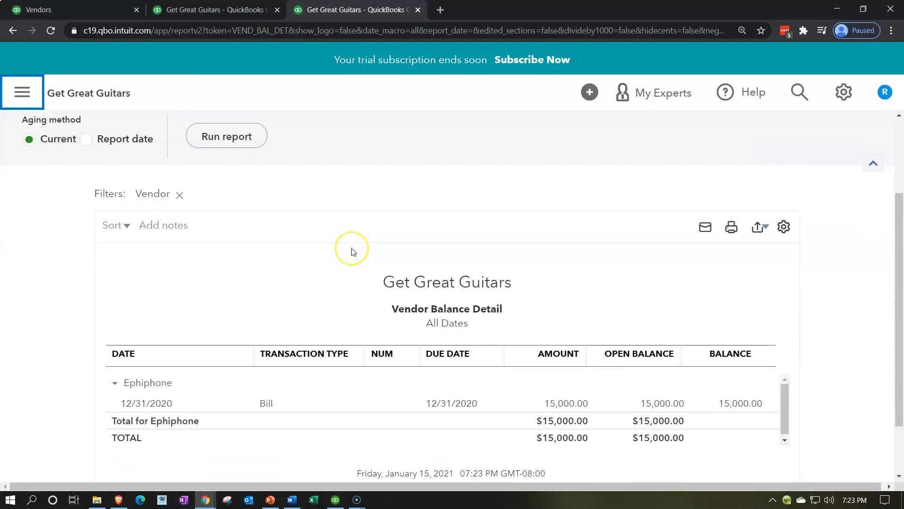
pyautogui.scroll(-2, 353, 252)
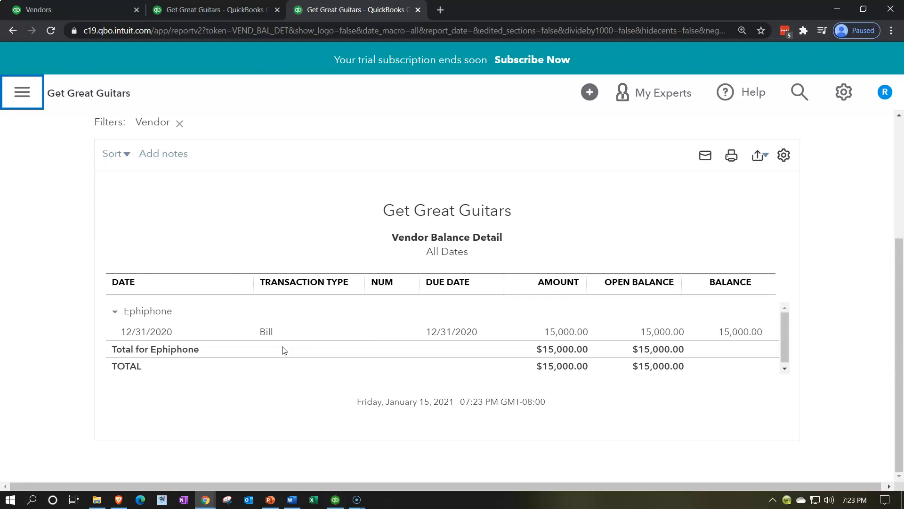
pyautogui.click(282, 208)
# Step: Check the Accounts Payable balance under current liabilities on the Balance Sheet in the second browser tab
pyautogui.click(230, 9)
pyautogui.click(331, 217)
pyautogui.scroll(-7, 337, 258)
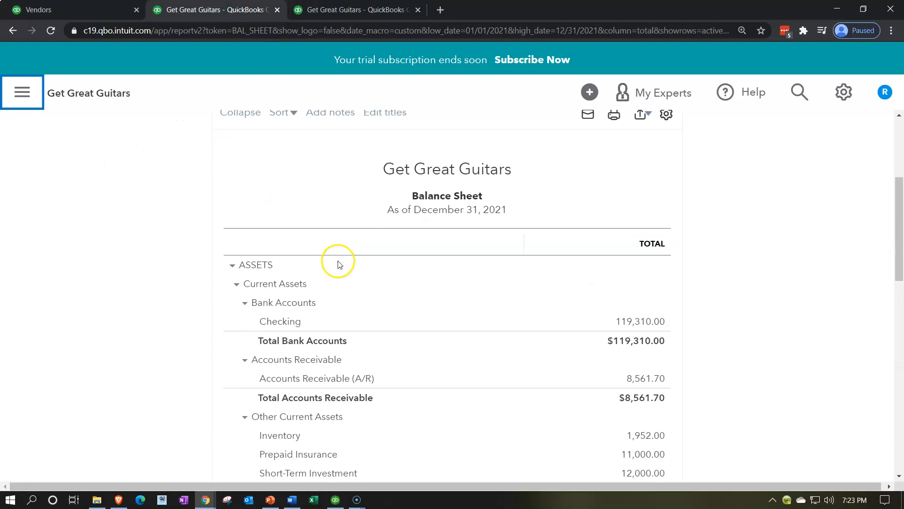
pyautogui.scroll(-3, 339, 262)
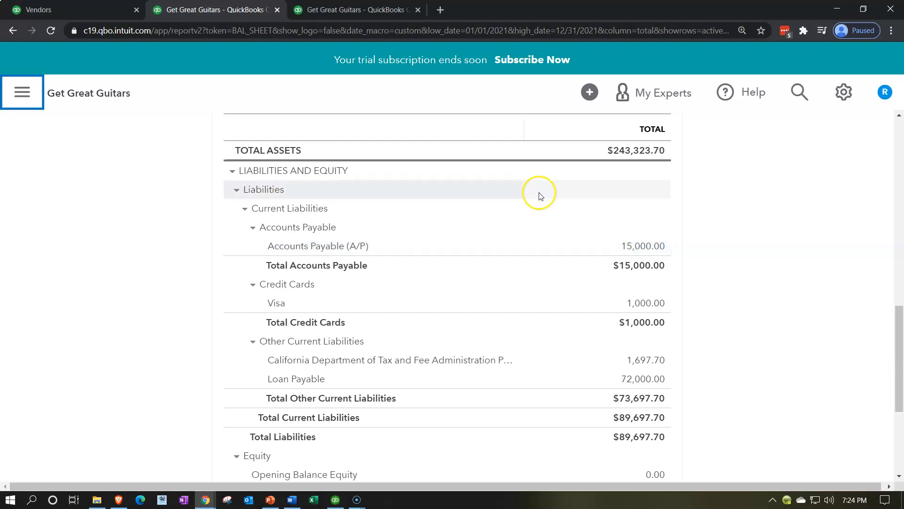
# Step: Open Ephiphone's bill from the Vendor Balance Detail report, examine its dates and category details, and close it
pyautogui.click(368, 13)
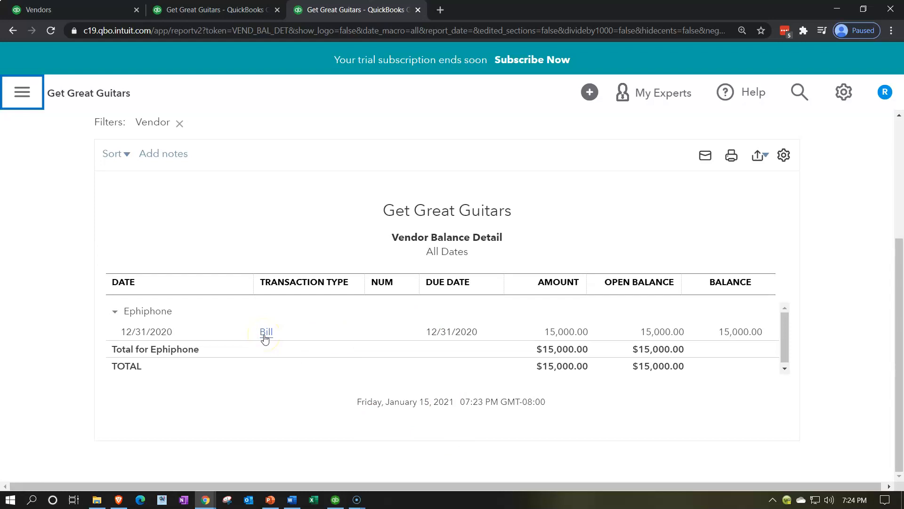
pyautogui.click(563, 333)
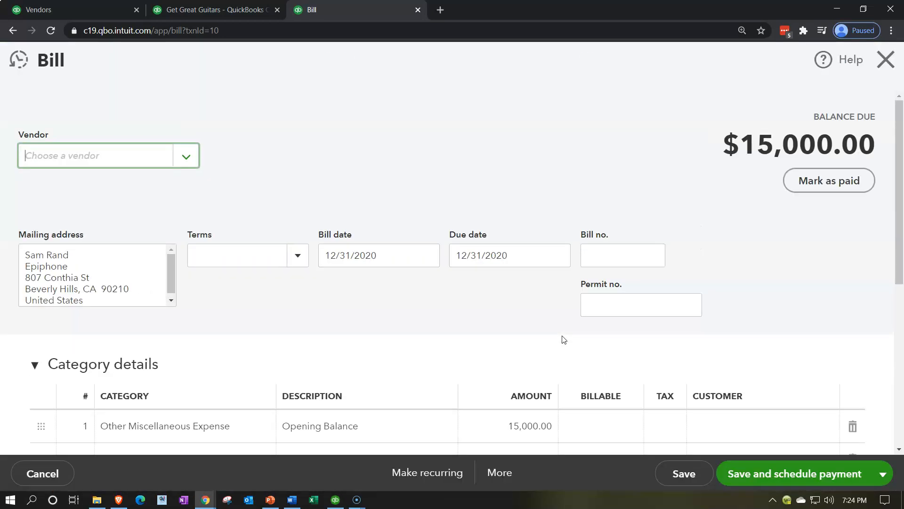
pyautogui.scroll(-3, 493, 360)
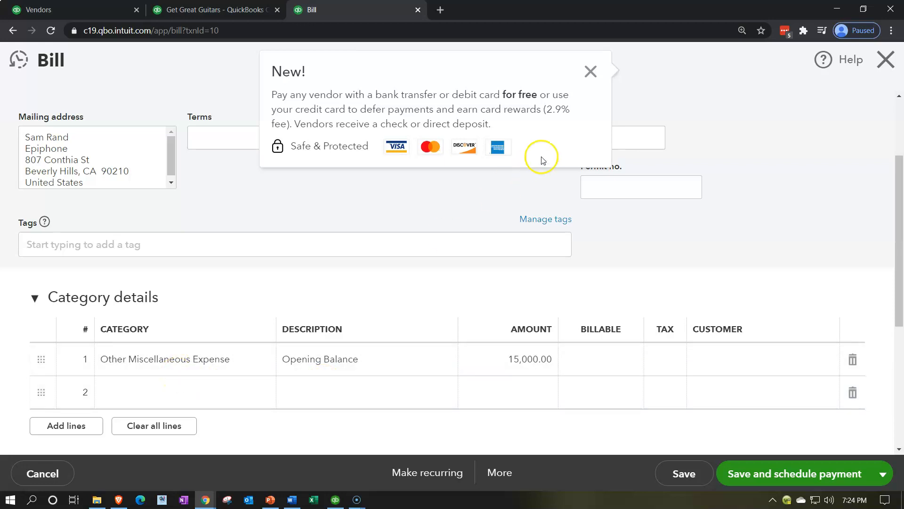
pyautogui.click(597, 73)
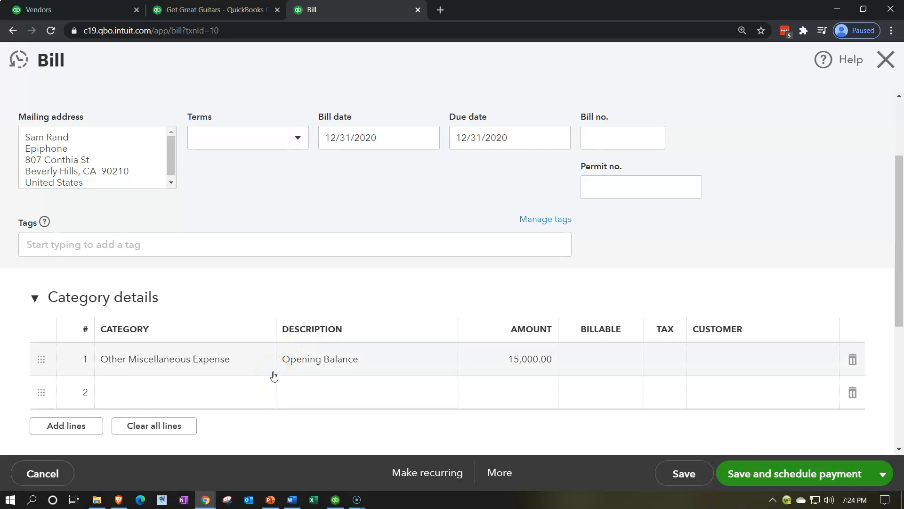
pyautogui.click(278, 374)
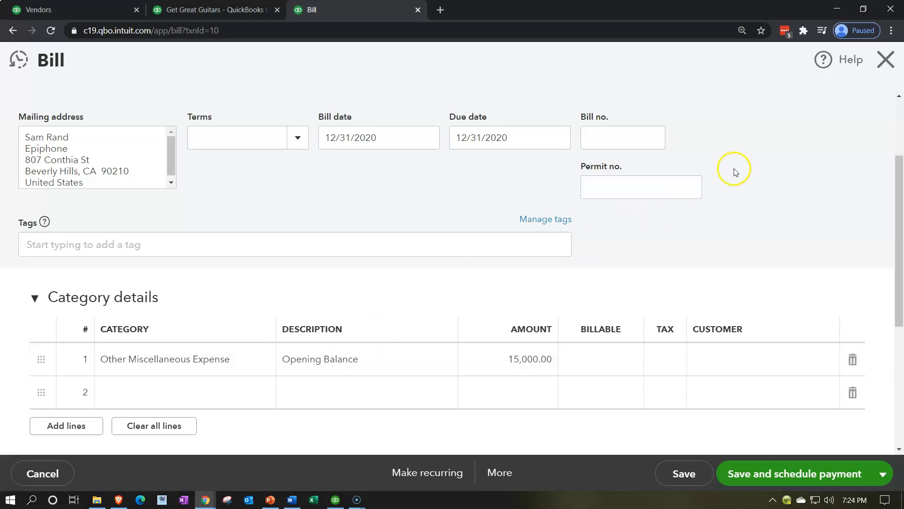
pyautogui.scroll(3, 801, 122)
pyautogui.click(878, 74)
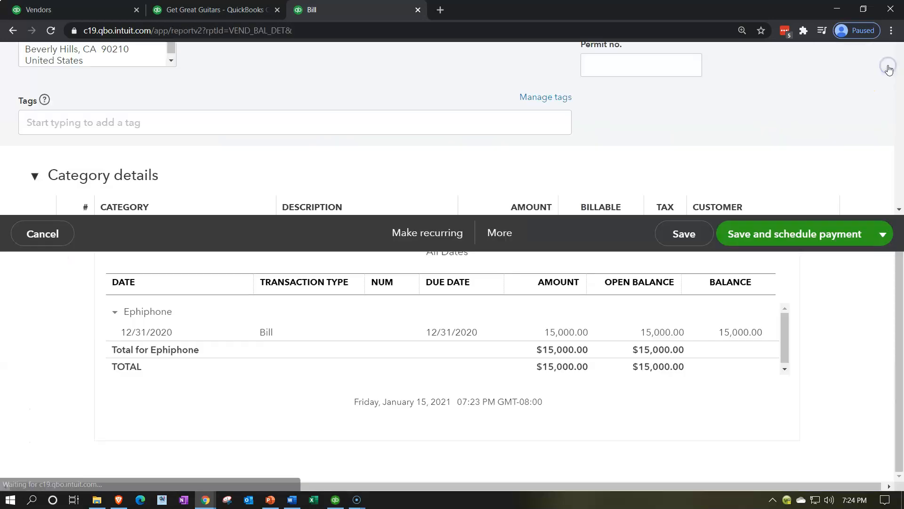
# Step: Return to the Ephiphone vendor page in the first browser tab and start a new Pay Bills transaction
pyautogui.click(76, 10)
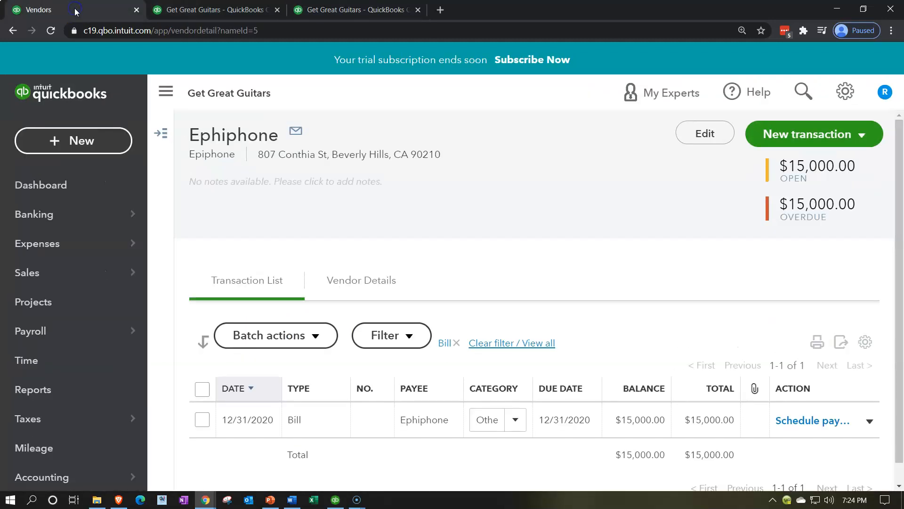
pyautogui.click(77, 138)
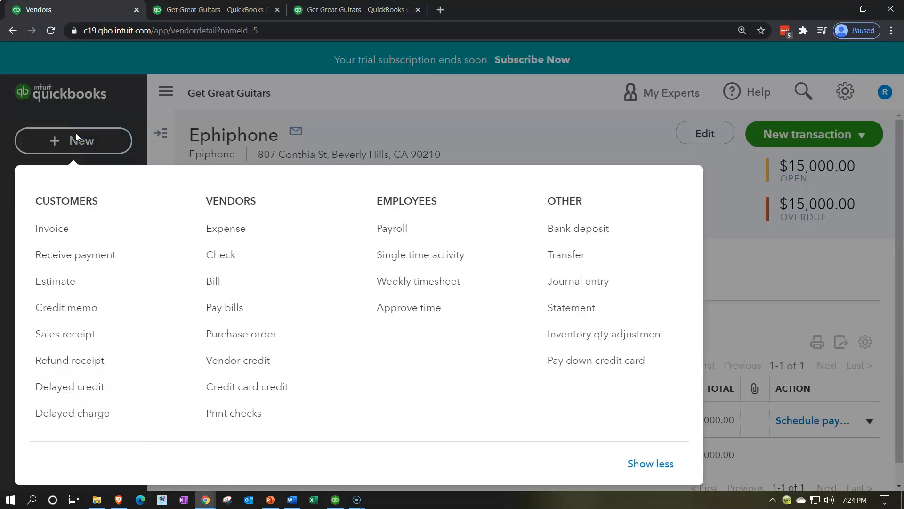
pyautogui.click(216, 307)
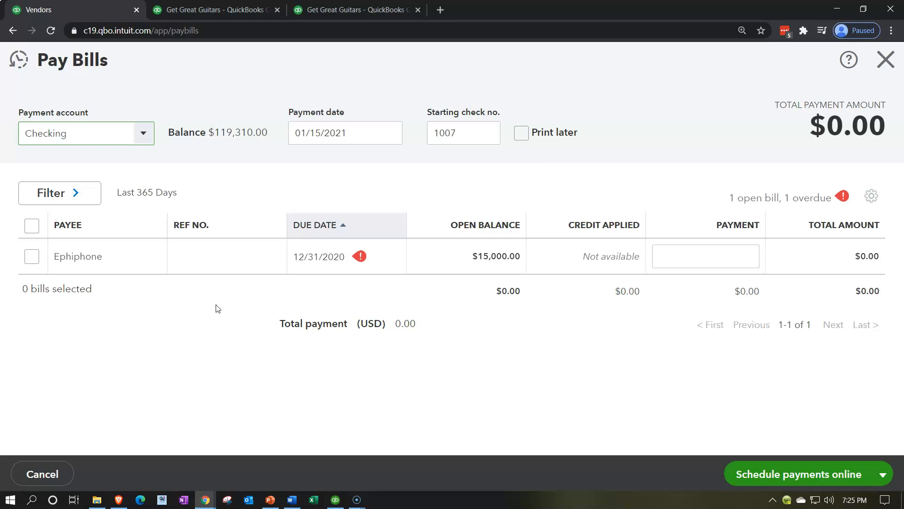
pyautogui.click(187, 268)
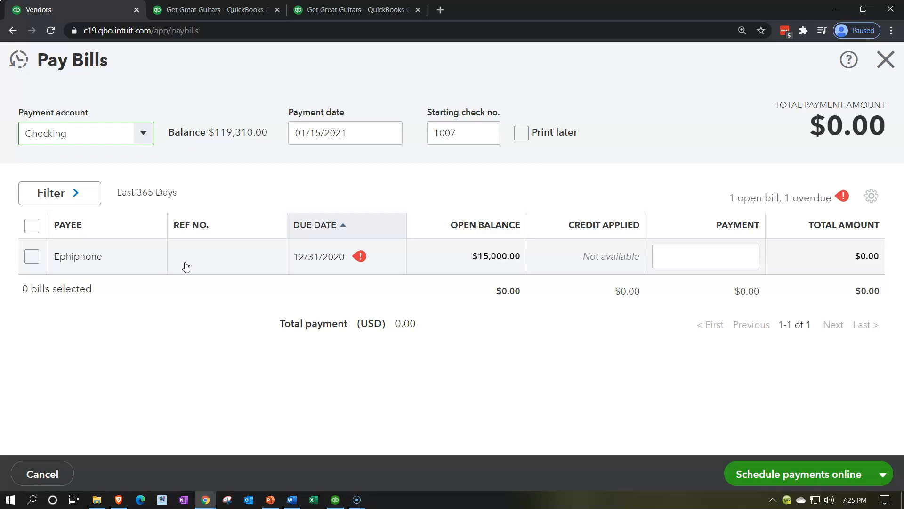
# Step: Set the payment date to 01/29/2021, keeping Checking as the payment account and 1007 as the starting check number
pyautogui.press('Tab')
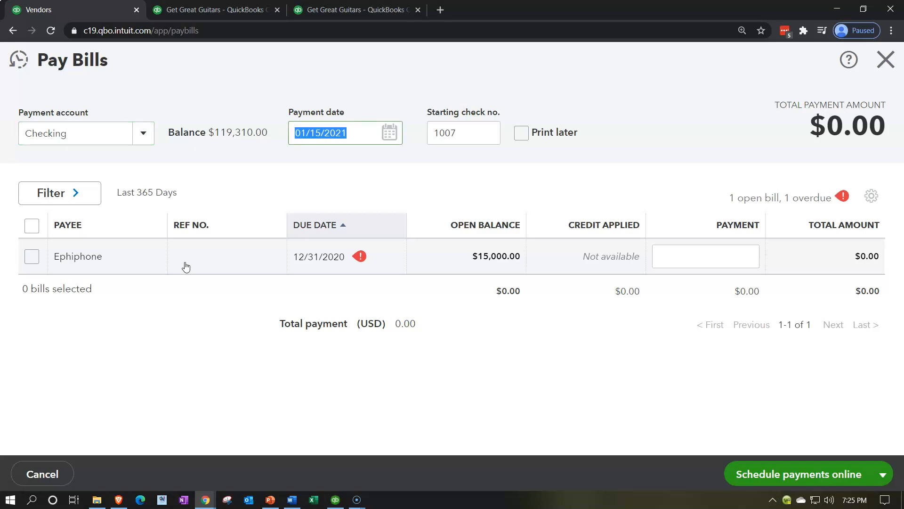
pyautogui.press('+')
pyautogui.press('+')
pyautogui.press('+')
pyautogui.press('+')
pyautogui.press('+')
pyautogui.press('+')
pyautogui.press('+')
pyautogui.press('+')
pyautogui.press('+')
pyautogui.press('+')
pyautogui.press('+')
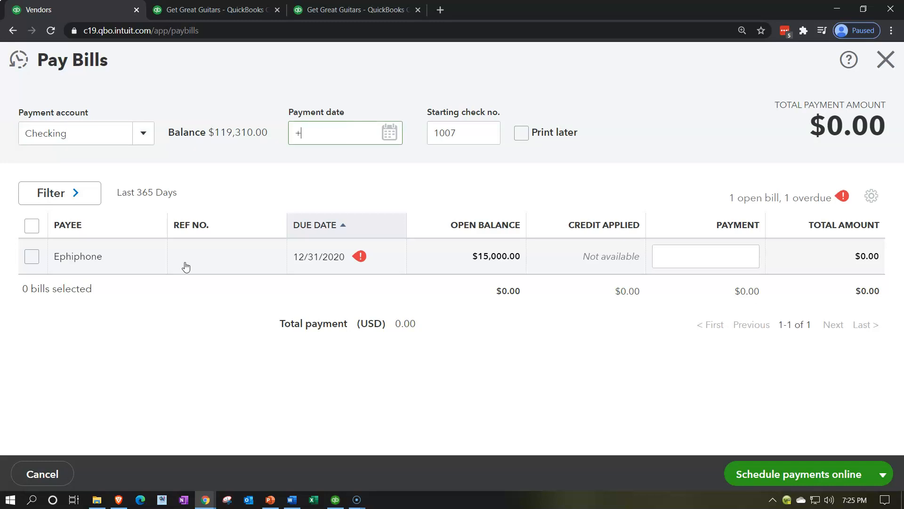
pyautogui.press('+')
pyautogui.press('+')
pyautogui.press('+')
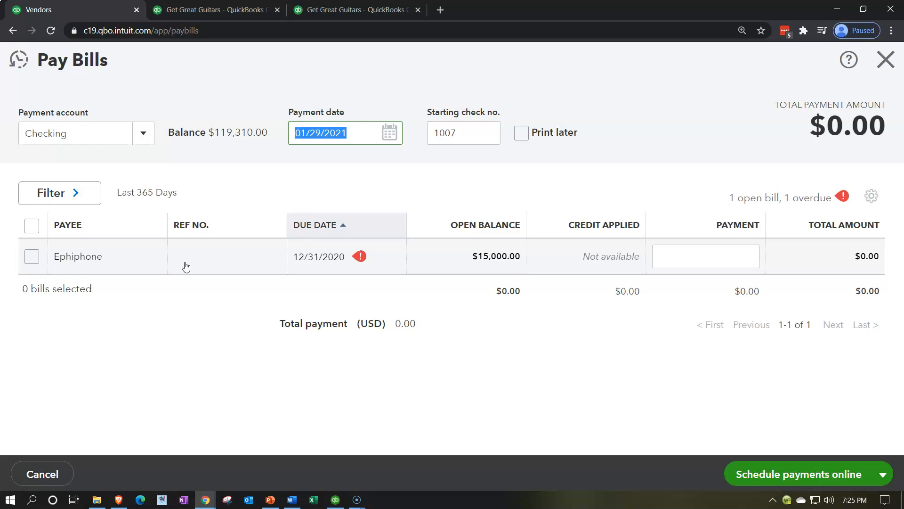
pyautogui.press('Tab')
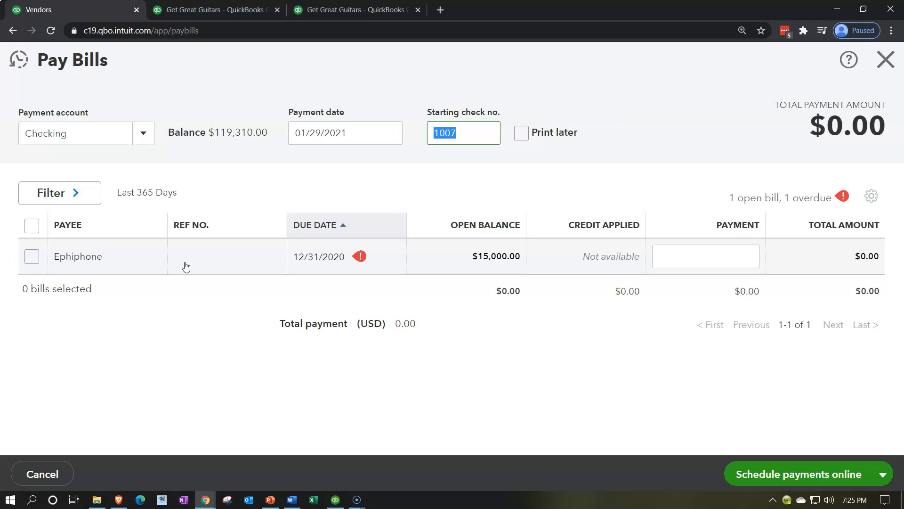
pyautogui.press('Tab')
pyautogui.press('Tab')
pyautogui.press('Tab')
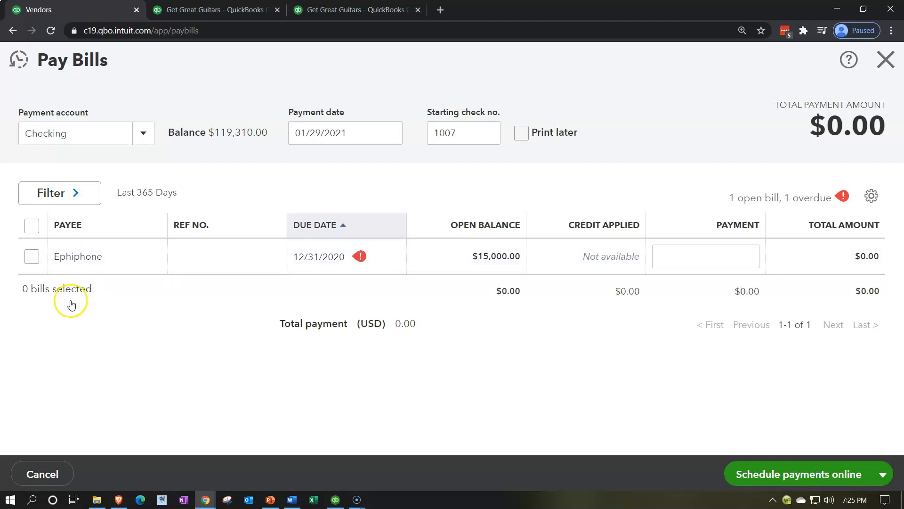
# Step: Select the Ephiphone bill for its full $15,000.00 payment, then save and close the bill payment
pyautogui.click(31, 257)
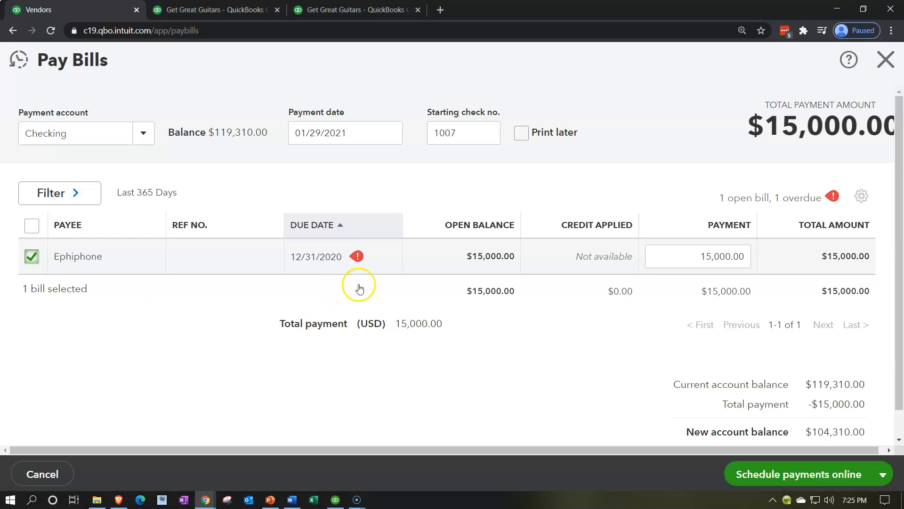
pyautogui.click(659, 255)
pyautogui.click(882, 476)
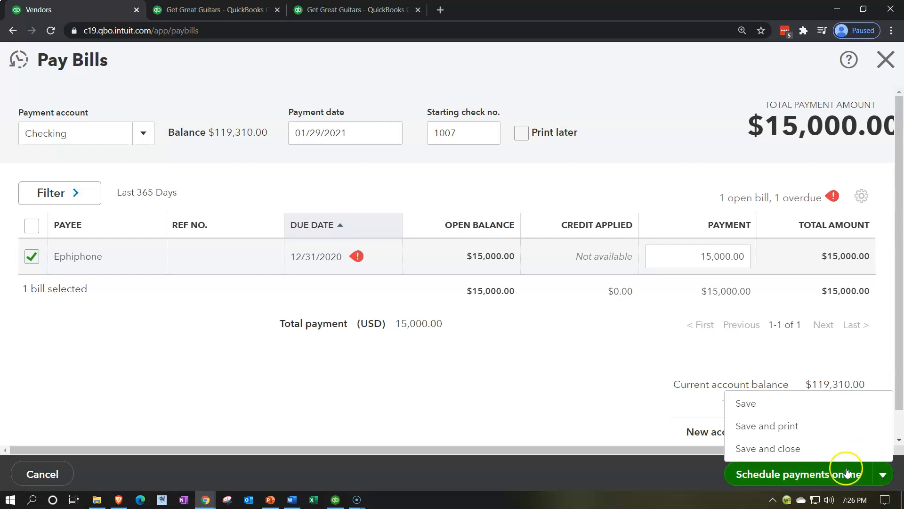
pyautogui.click(771, 449)
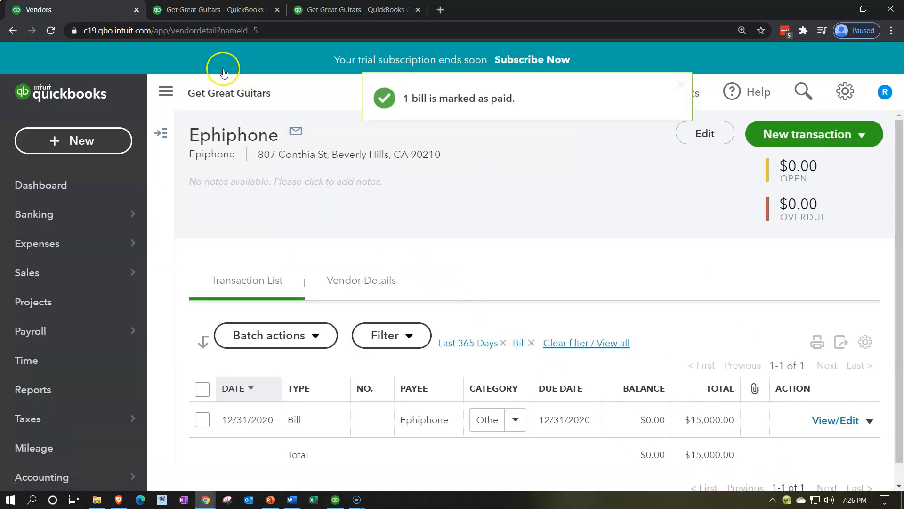
# Step: Return to the Balance Sheet report in the second browser tab and run it again to include the bill payment
pyautogui.click(210, 9)
pyautogui.scroll(12, 213, 273)
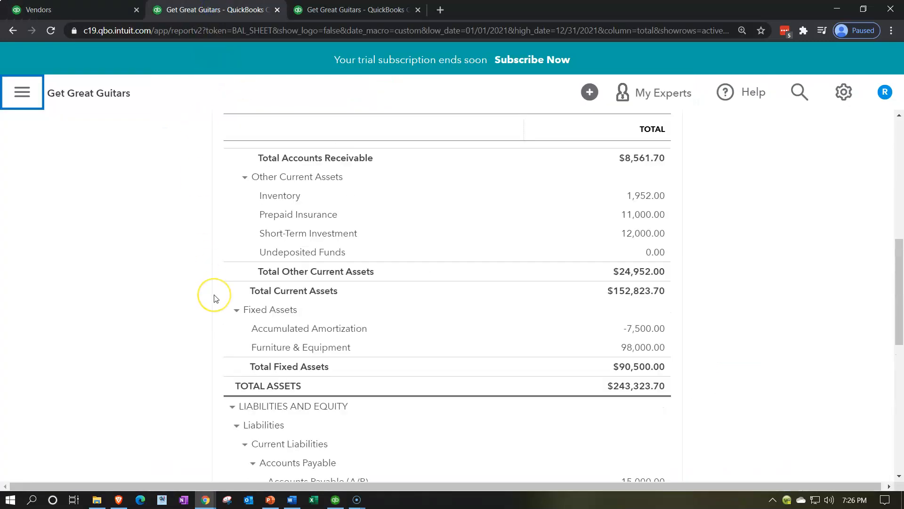
pyautogui.click(678, 268)
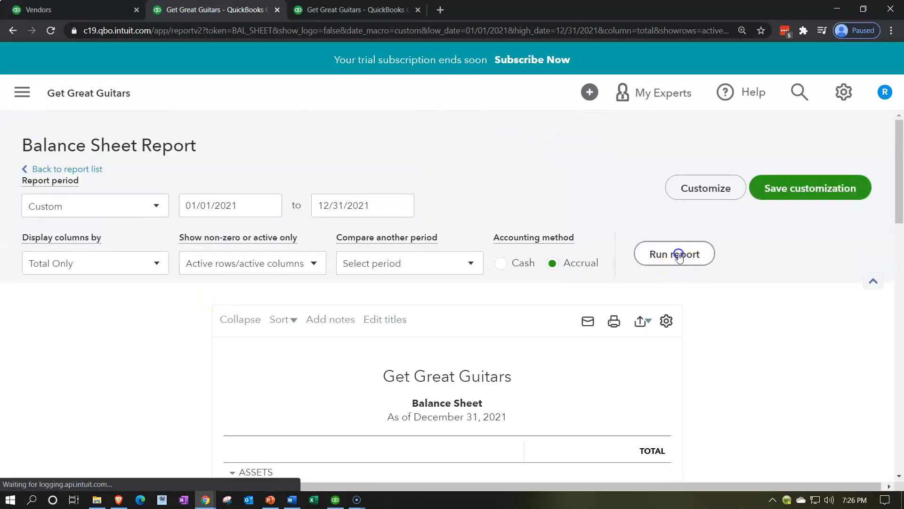
# Step: Open the transaction detail behind the Balance Sheet's Checking balance and go to its most recent entries
pyautogui.scroll(-5, 238, 364)
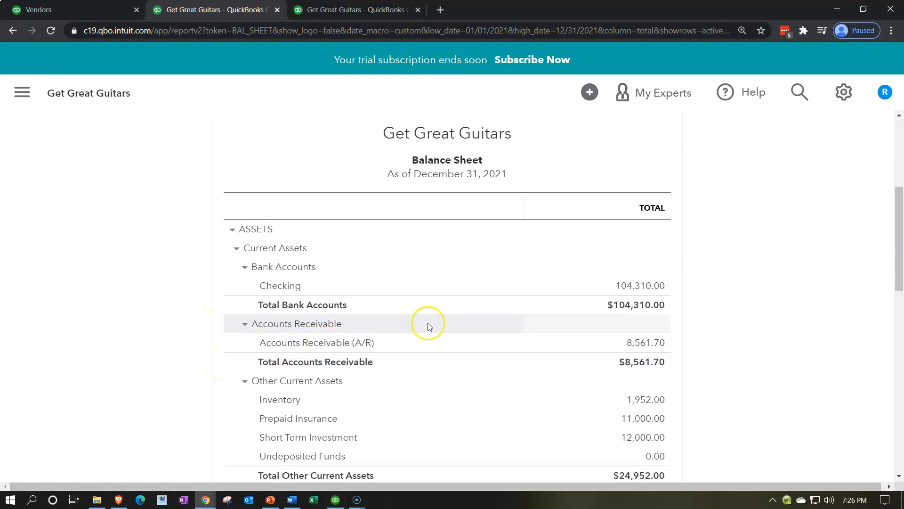
pyautogui.click(639, 285)
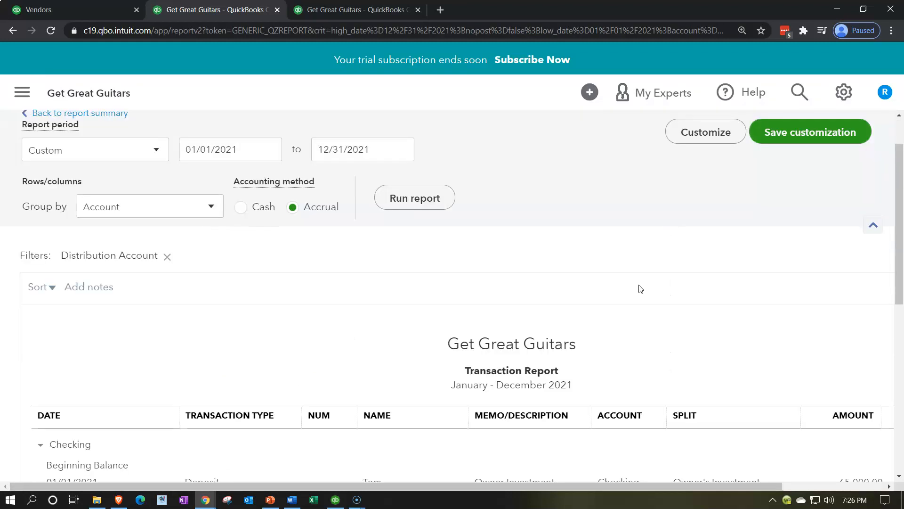
pyautogui.scroll(-10, 639, 286)
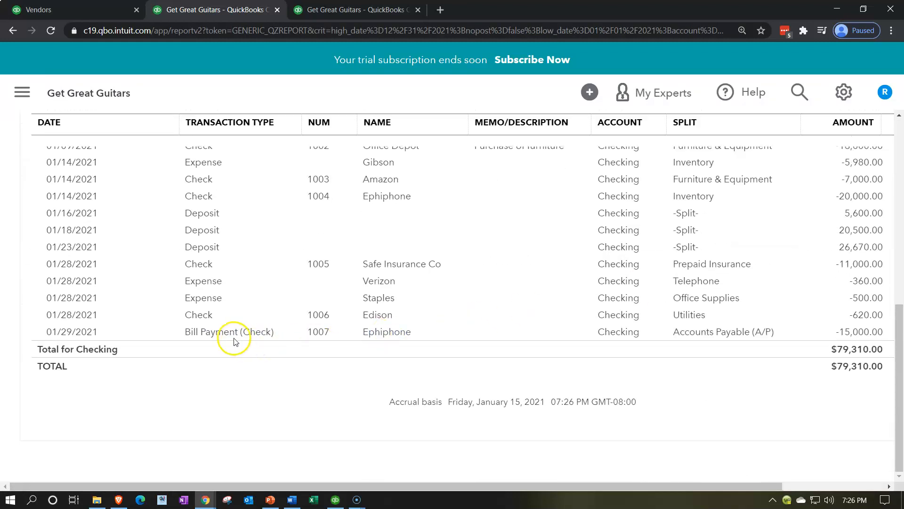
# Step: Open Ephiphone's bill payment check 1007 from the Checking transactions and examine the outstanding transaction it pays
pyautogui.click(224, 332)
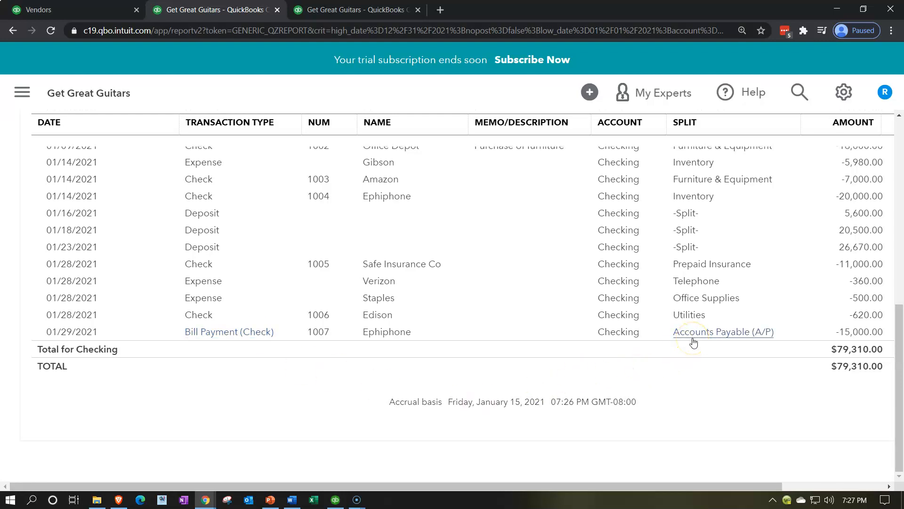
pyautogui.click(843, 332)
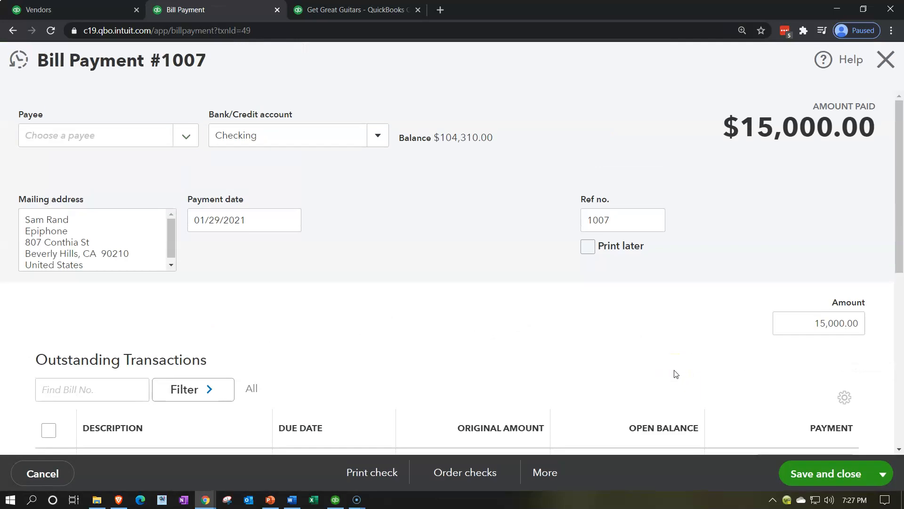
pyautogui.scroll(-3, 409, 293)
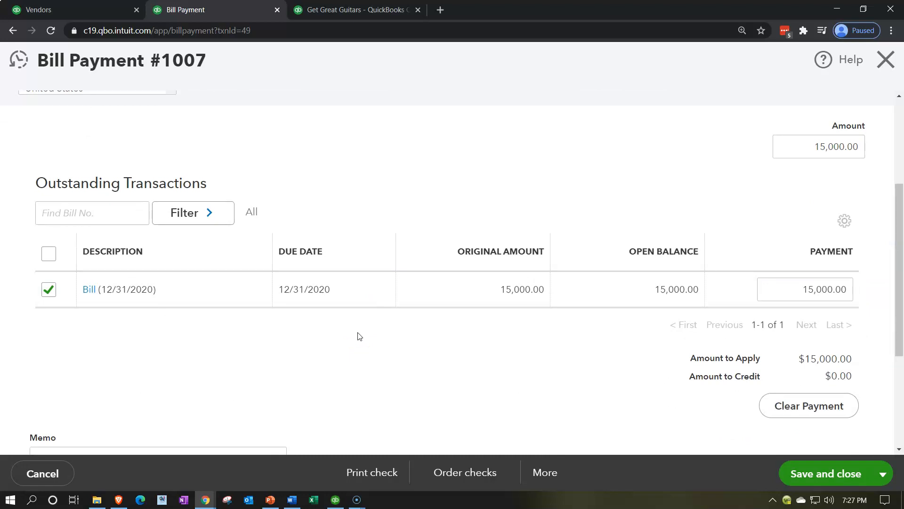
# Step: Open the 12/31/2020 bill linked to the payment, examine its category details and payment status, and close it
pyautogui.click(89, 290)
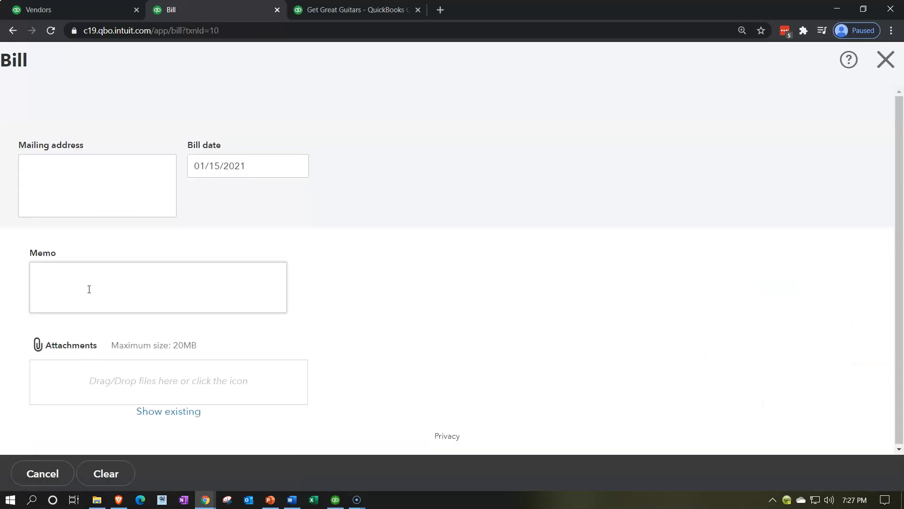
pyautogui.scroll(-3, 383, 301)
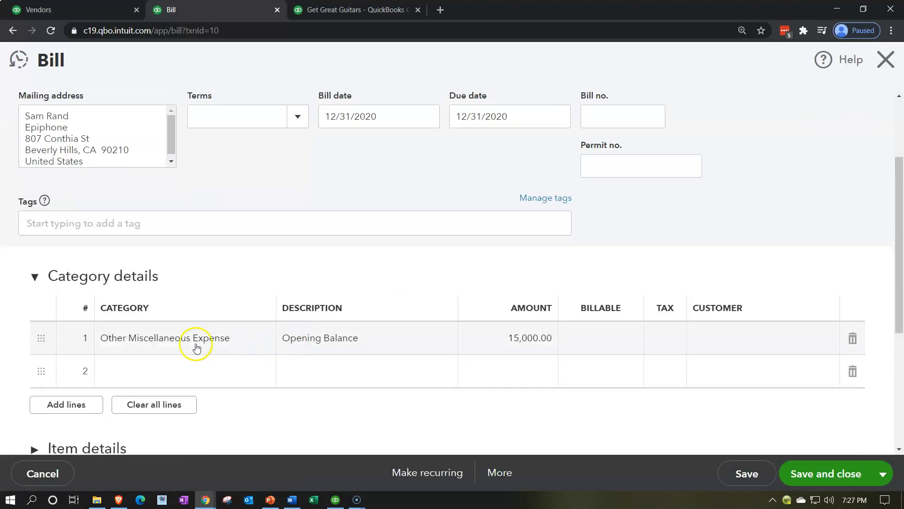
pyautogui.scroll(-1, 196, 347)
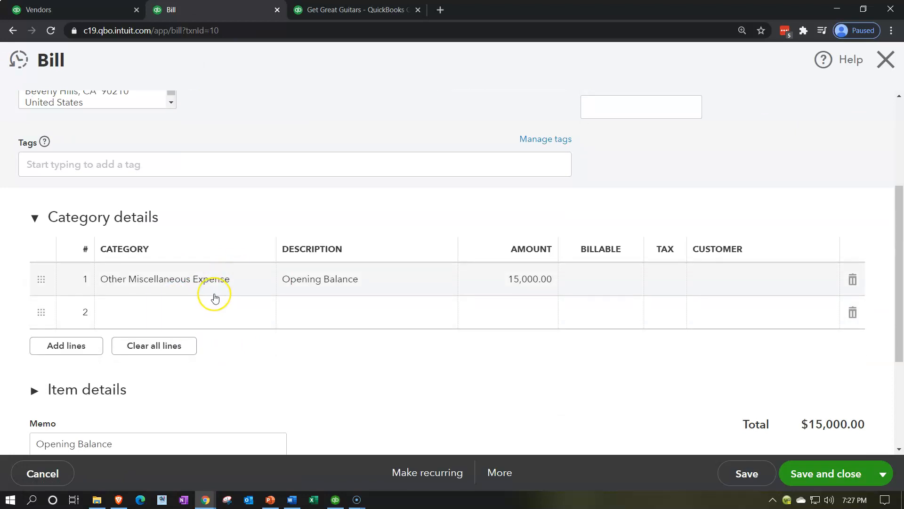
pyautogui.scroll(4, 215, 297)
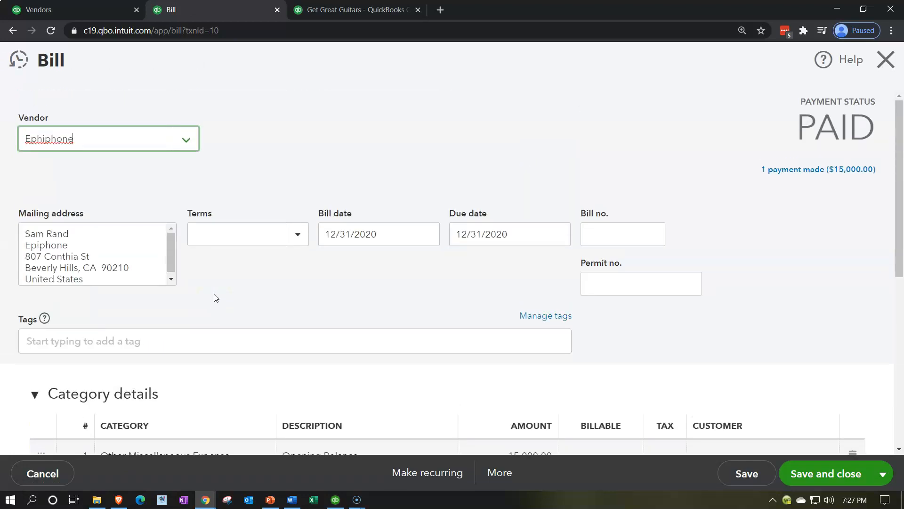
pyautogui.click(881, 66)
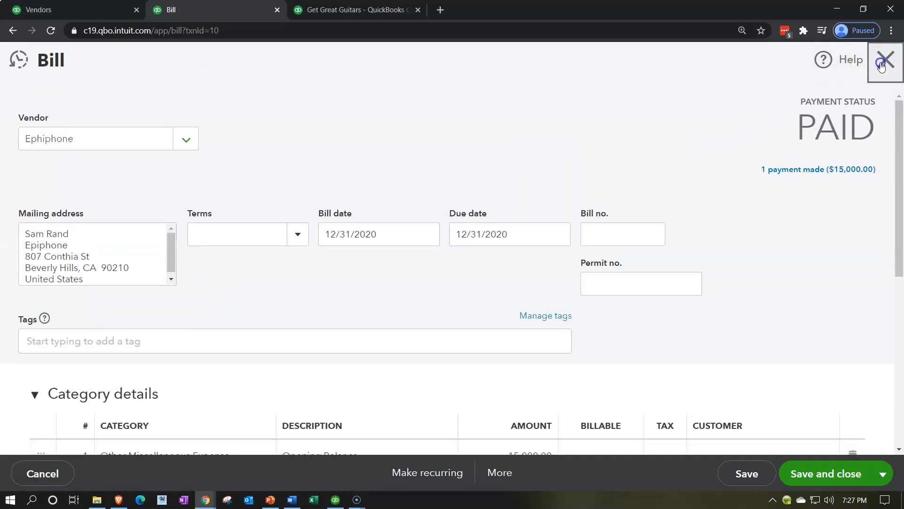
# Step: Go back to the Balance Sheet summary and open the transaction detail behind Accounts Payable (A/P)
pyautogui.scroll(8, 327, 288)
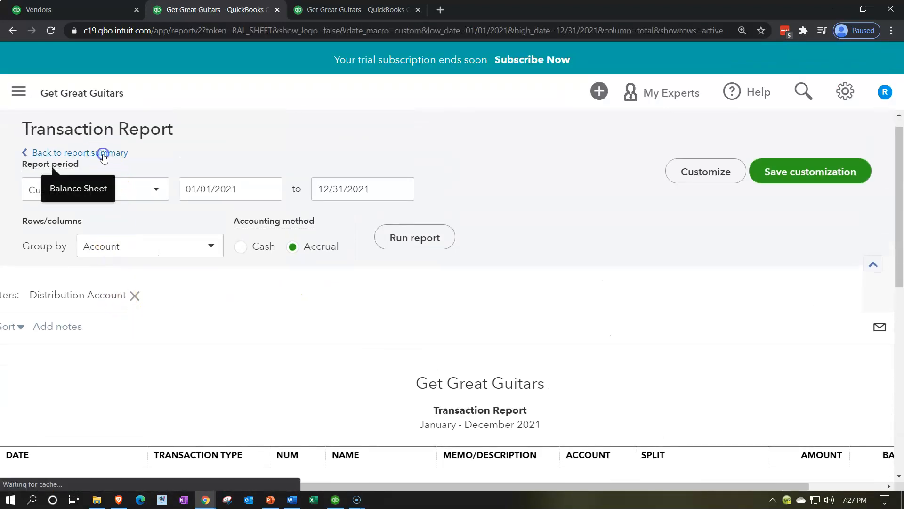
pyautogui.click(105, 154)
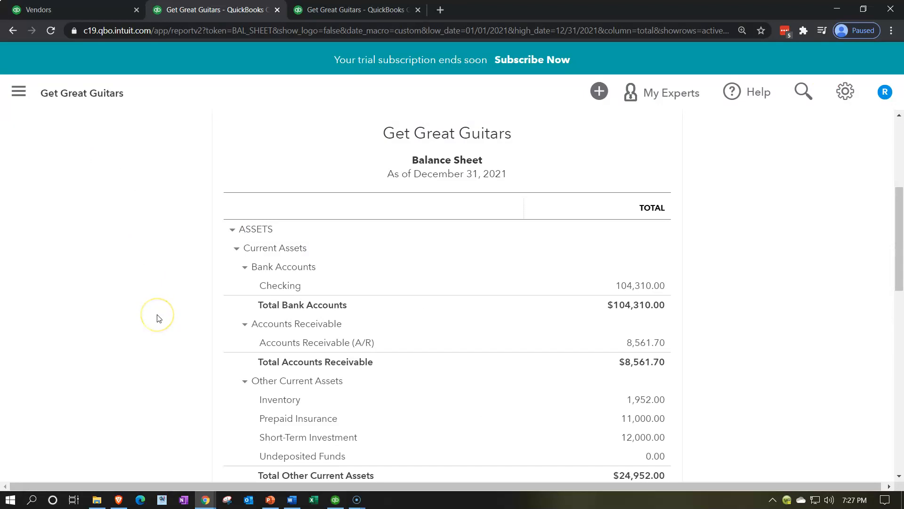
pyautogui.scroll(-4, 158, 318)
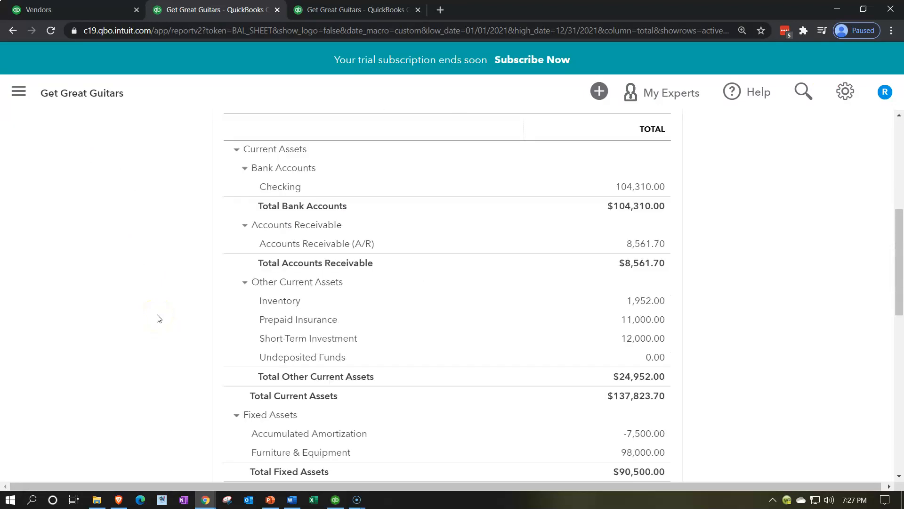
pyautogui.scroll(-1, 158, 318)
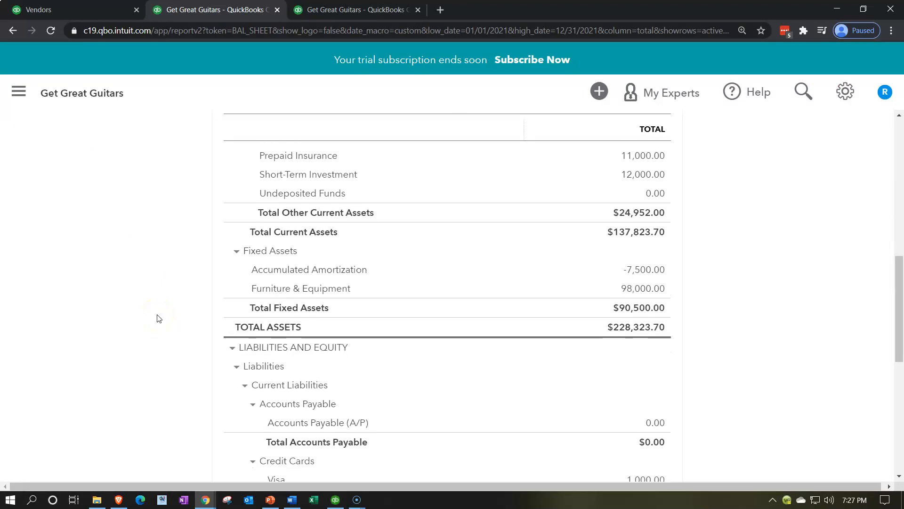
pyautogui.scroll(-1, 158, 318)
pyautogui.click(663, 369)
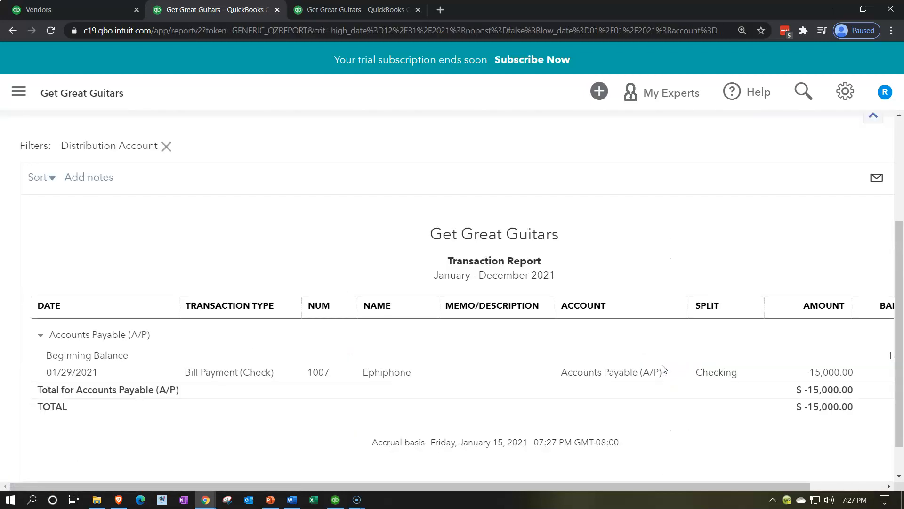
# Step: Examine the bill payment in the Accounts Payable transaction detail and return to the Balance Sheet
pyautogui.moveTo(787, 485); pyautogui.dragTo(735, 486)
pyautogui.scroll(4, 218, 390)
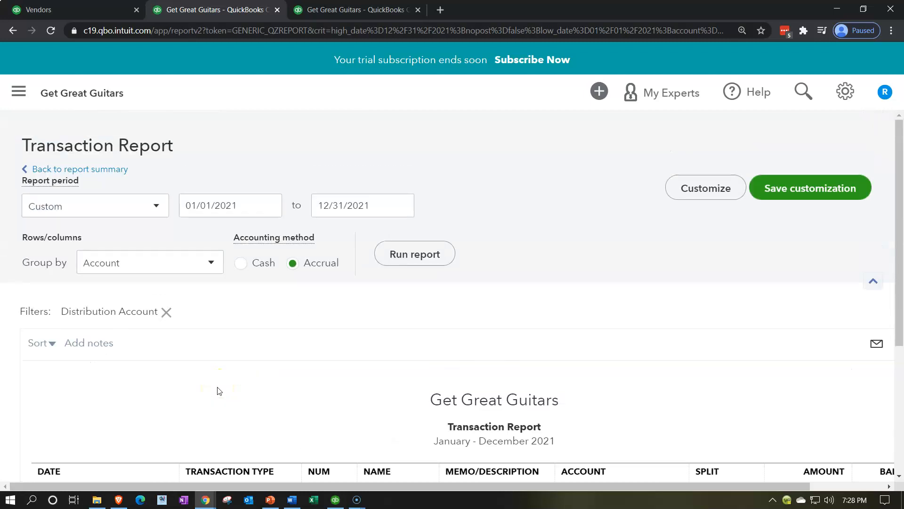
pyautogui.click(105, 168)
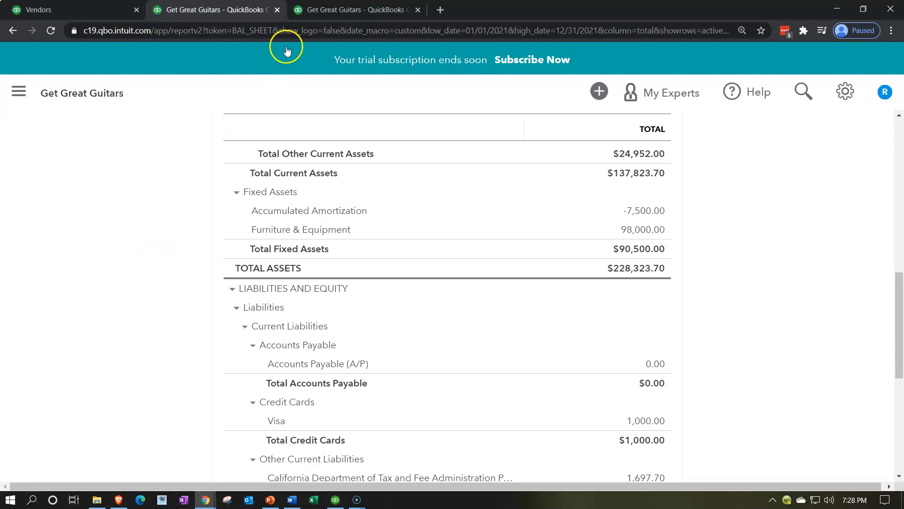
# Step: Switch to the Vendor Balance Detail report in the third browser tab and run it again for All Dates
pyautogui.click(329, 15)
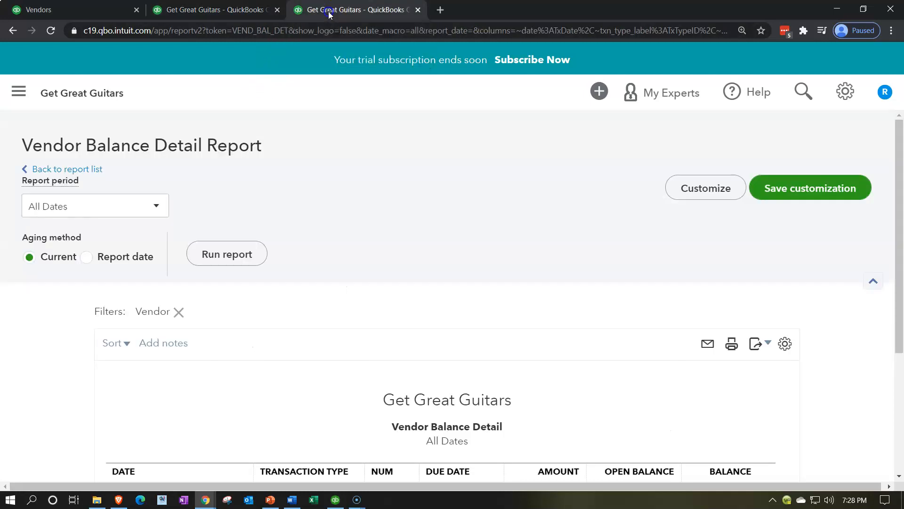
pyautogui.scroll(-3, 499, 256)
pyautogui.scroll(4, 507, 265)
pyautogui.click(246, 255)
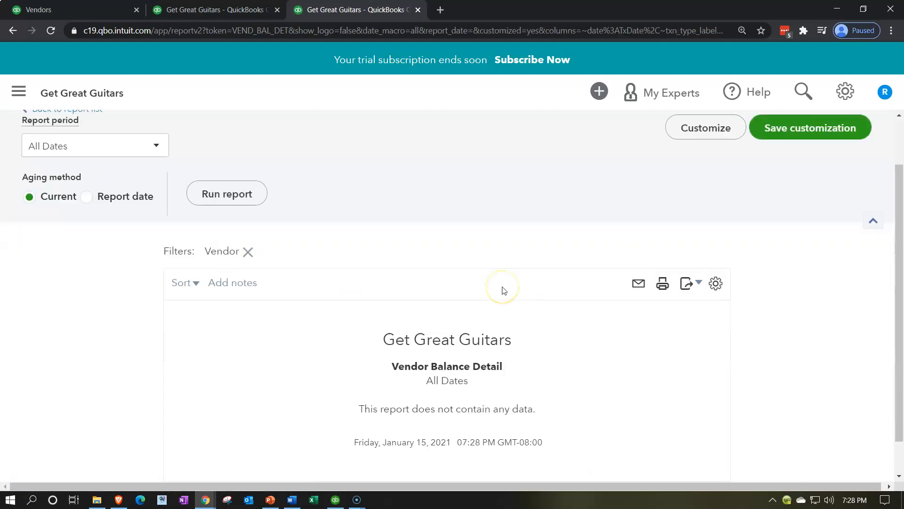
# Step: Customize the Vendor Balance Detail report with the A/P Paid filter set to All, and run it
pyautogui.scroll(2, 504, 290)
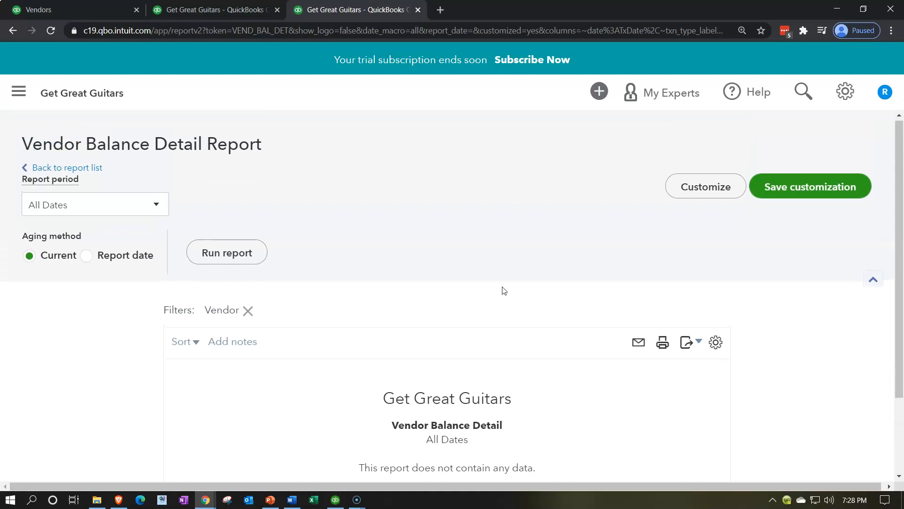
pyautogui.click(678, 195)
pyautogui.click(524, 339)
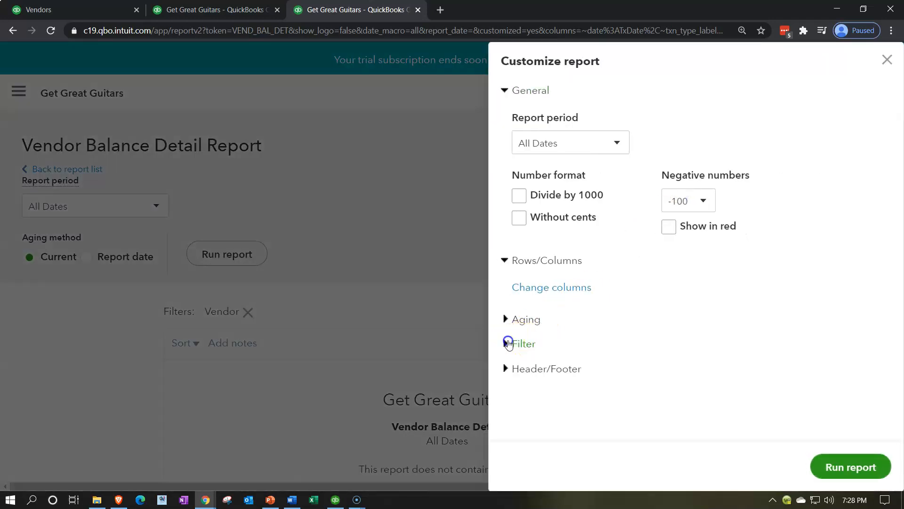
pyautogui.scroll(-3, 513, 339)
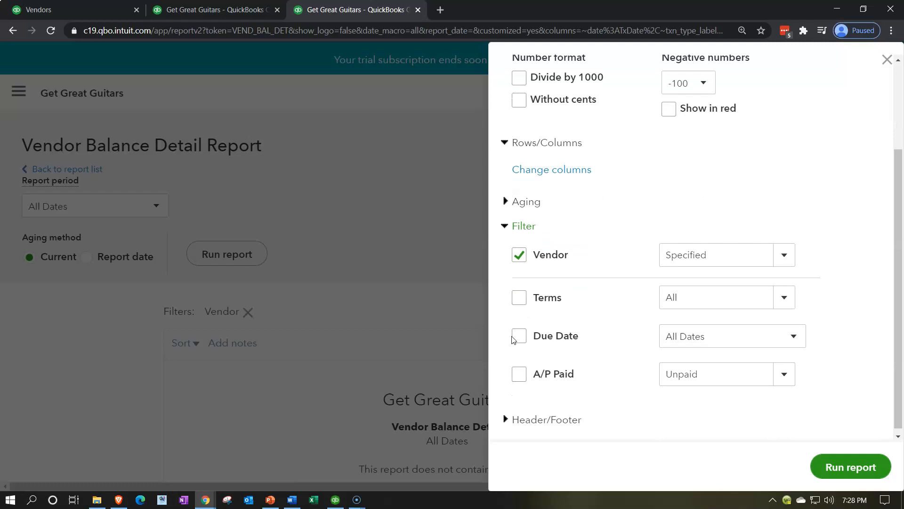
pyautogui.scroll(-1, 513, 339)
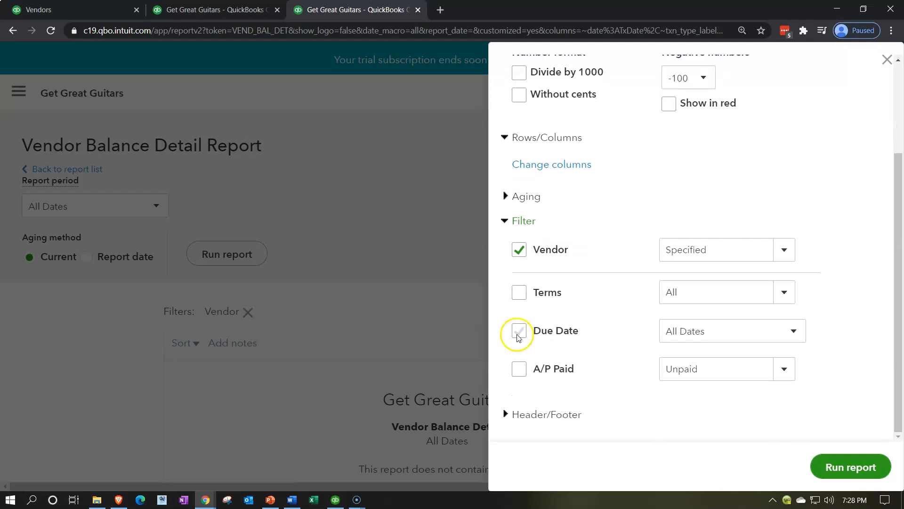
pyautogui.click(521, 370)
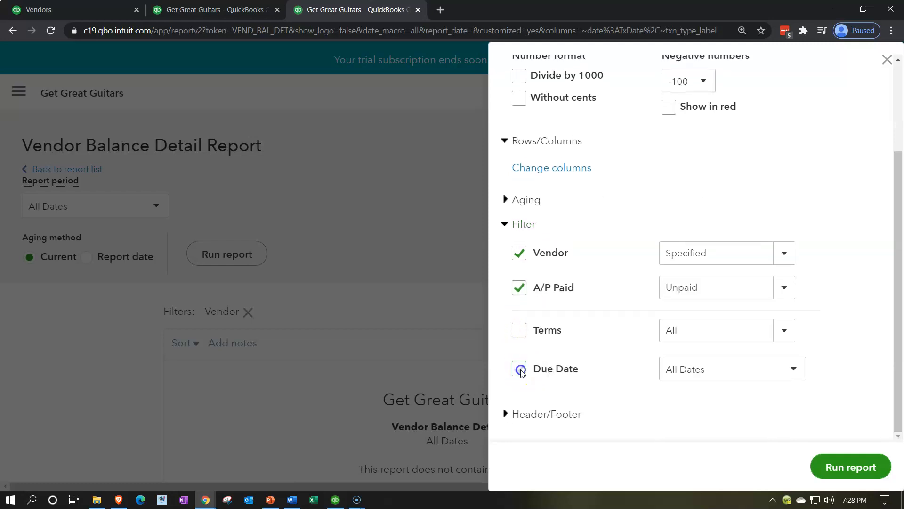
pyautogui.click(780, 289)
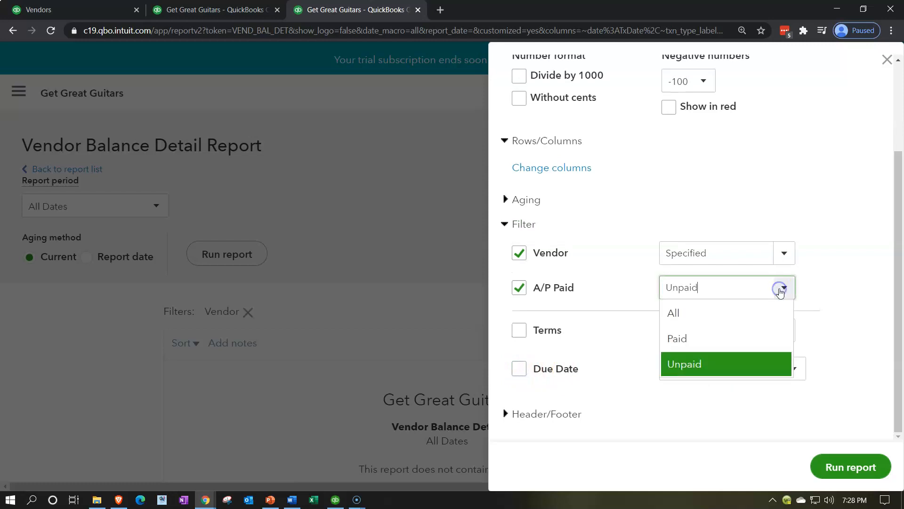
pyautogui.click(731, 310)
pyautogui.click(836, 466)
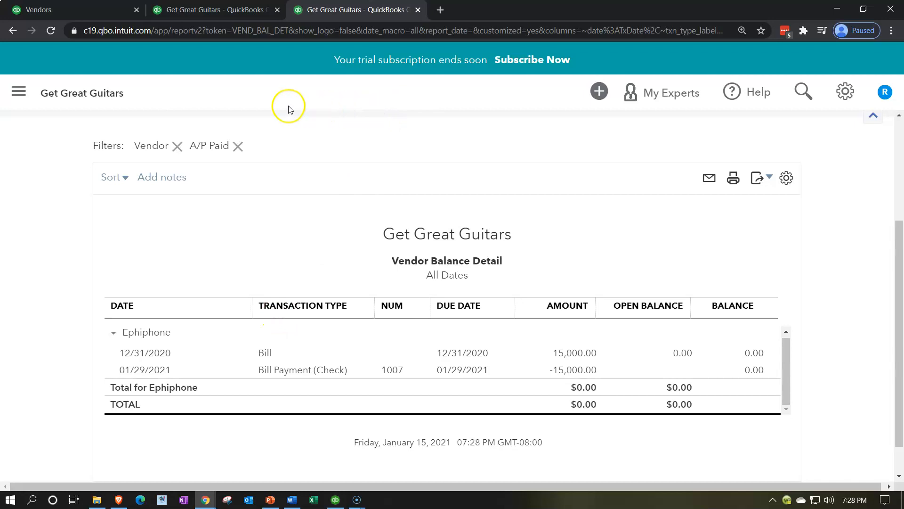
# Step: Go to the Reports list, search for the trial balance, and open the Trial Balance report
pyautogui.click(21, 93)
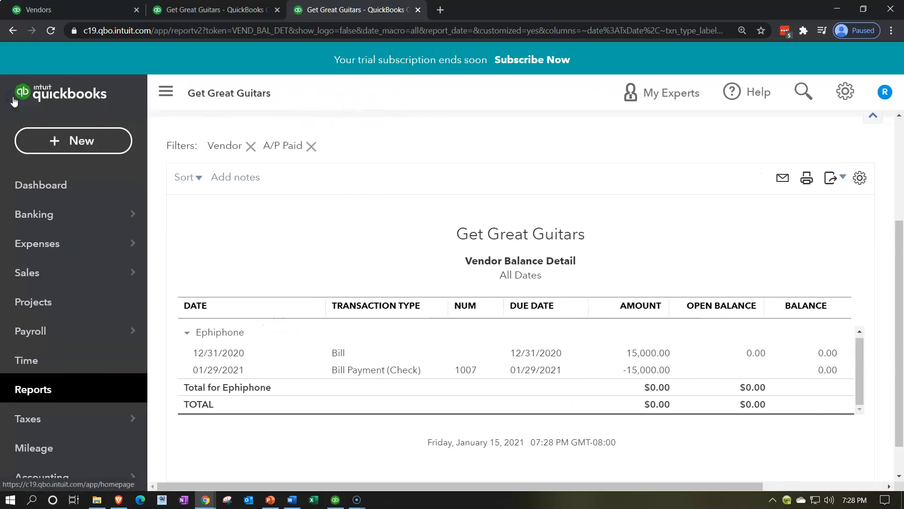
pyautogui.click(45, 389)
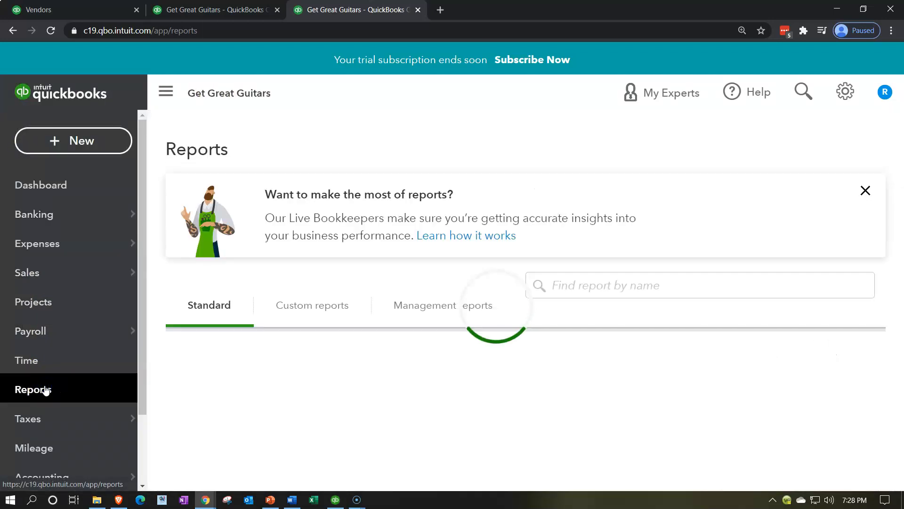
pyautogui.click(630, 285)
pyautogui.write('trail')
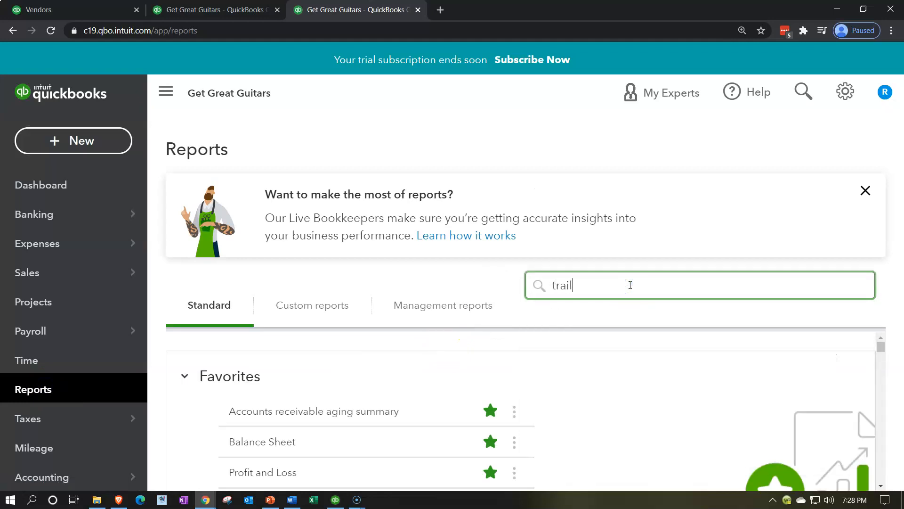
pyautogui.write(' ba')
pyautogui.press('BackSpace')
pyautogui.press('BackSpace')
pyautogui.press('BackSpace')
pyautogui.press('BackSpace')
pyautogui.press('BackSpace')
pyautogui.press('BackSpace')
pyautogui.write('ial')
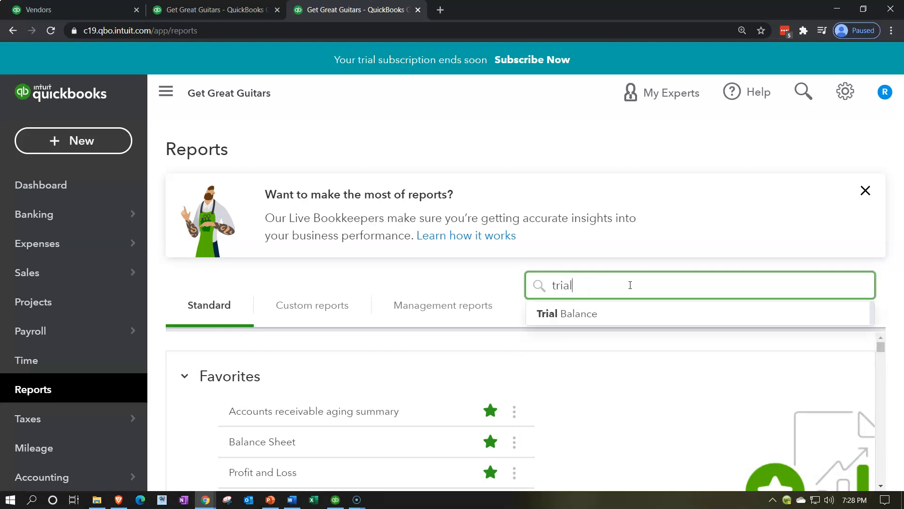
pyautogui.press('Down')
pyautogui.press('Return')
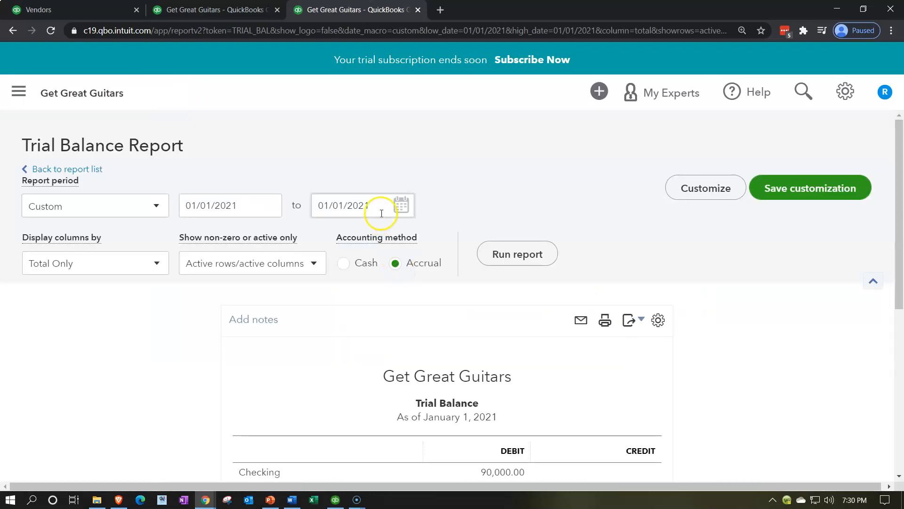
# Step: Run the Trial Balance with a period of 01/01/2021 to 12/31/2021 and review its account balances
pyautogui.click(381, 214)
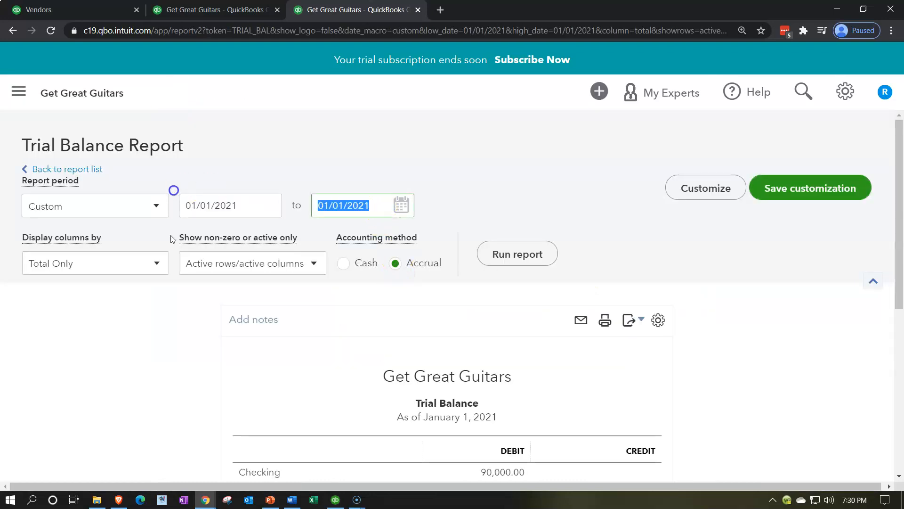
pyautogui.write('12/31/2021')
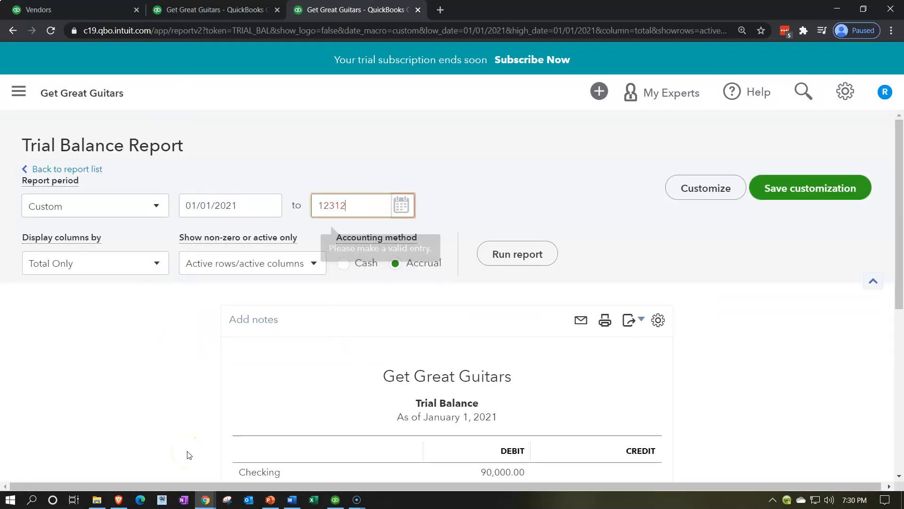
pyautogui.press('Tab')
pyautogui.click(523, 253)
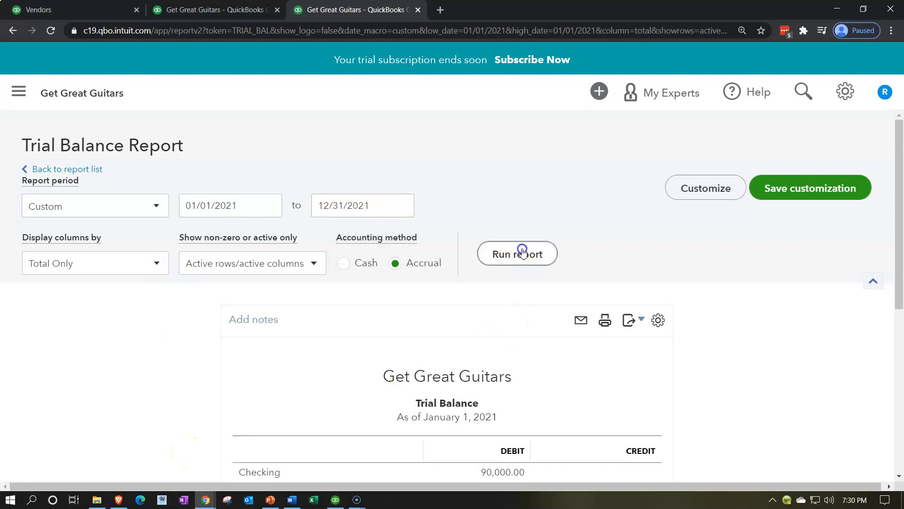
pyautogui.scroll(-5, 521, 246)
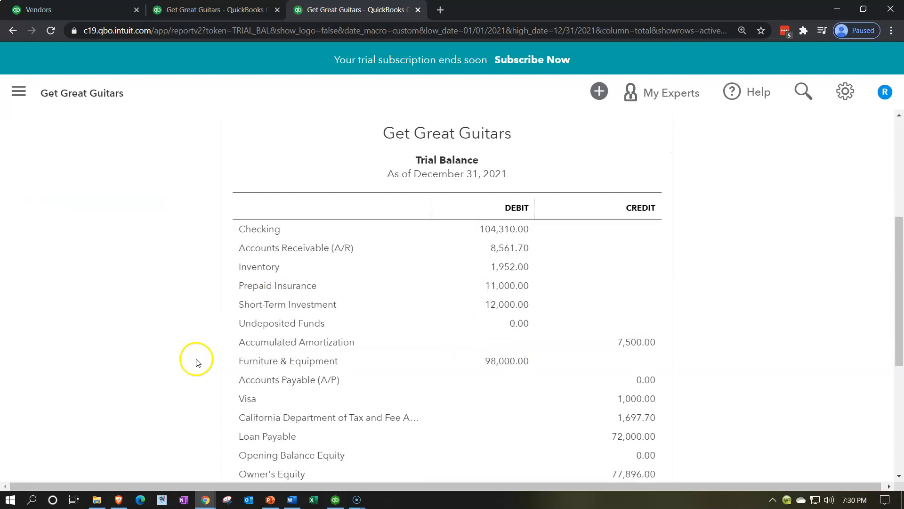
pyautogui.scroll(-1, 197, 362)
pyautogui.scroll(-2, 197, 362)
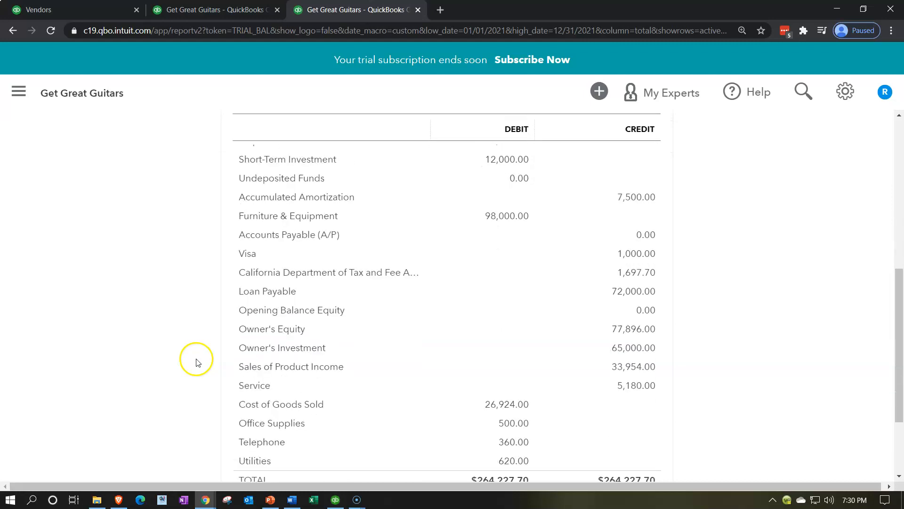